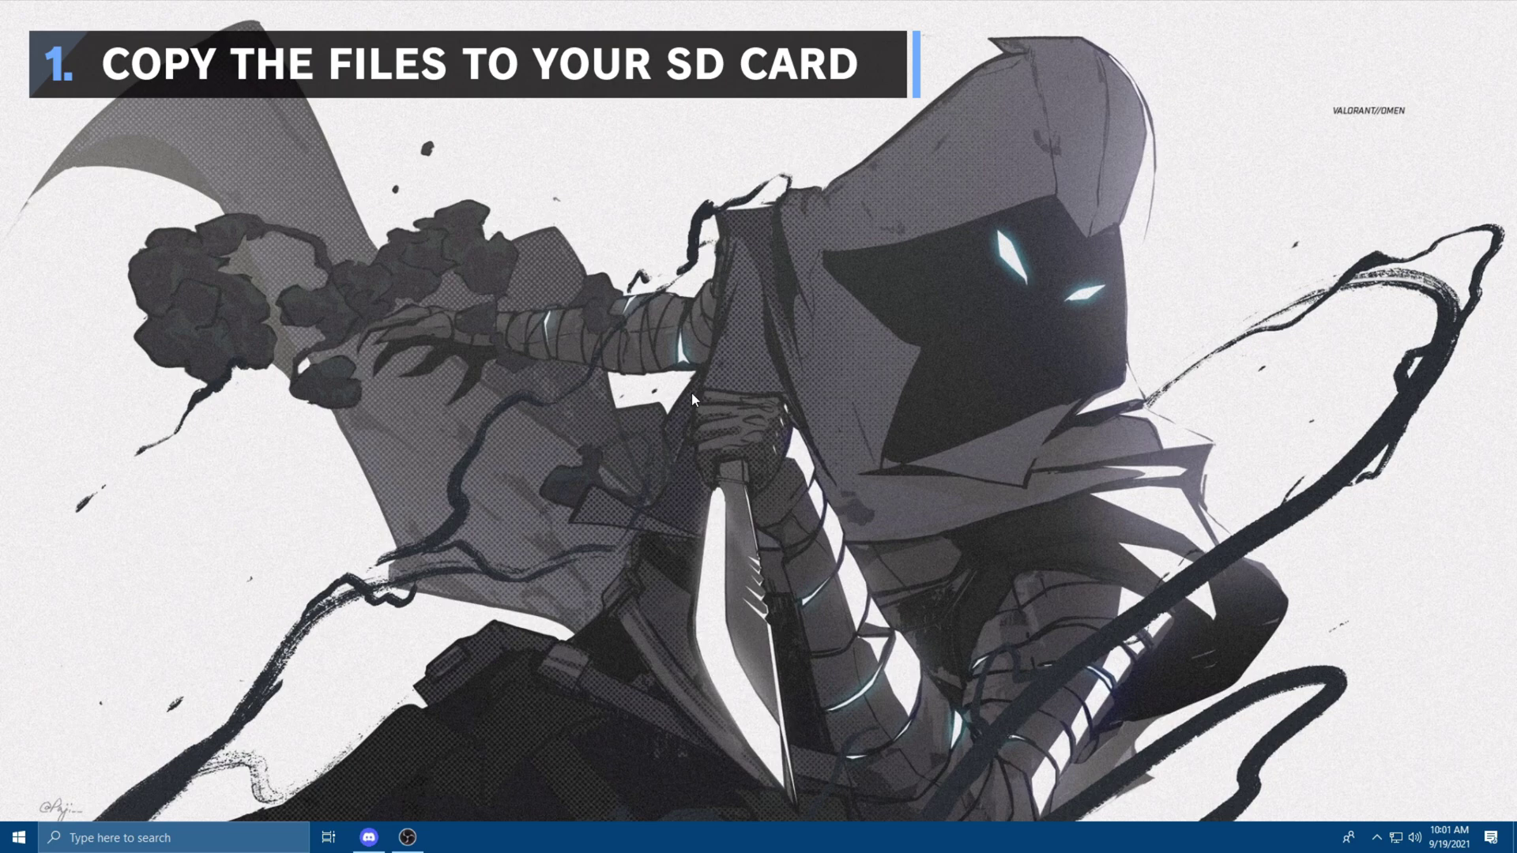
Open MKR COMPLETED BUILDS, review the Stat Mod packs and region builds, and select NTSC-U V3.zip
click(142, 225)
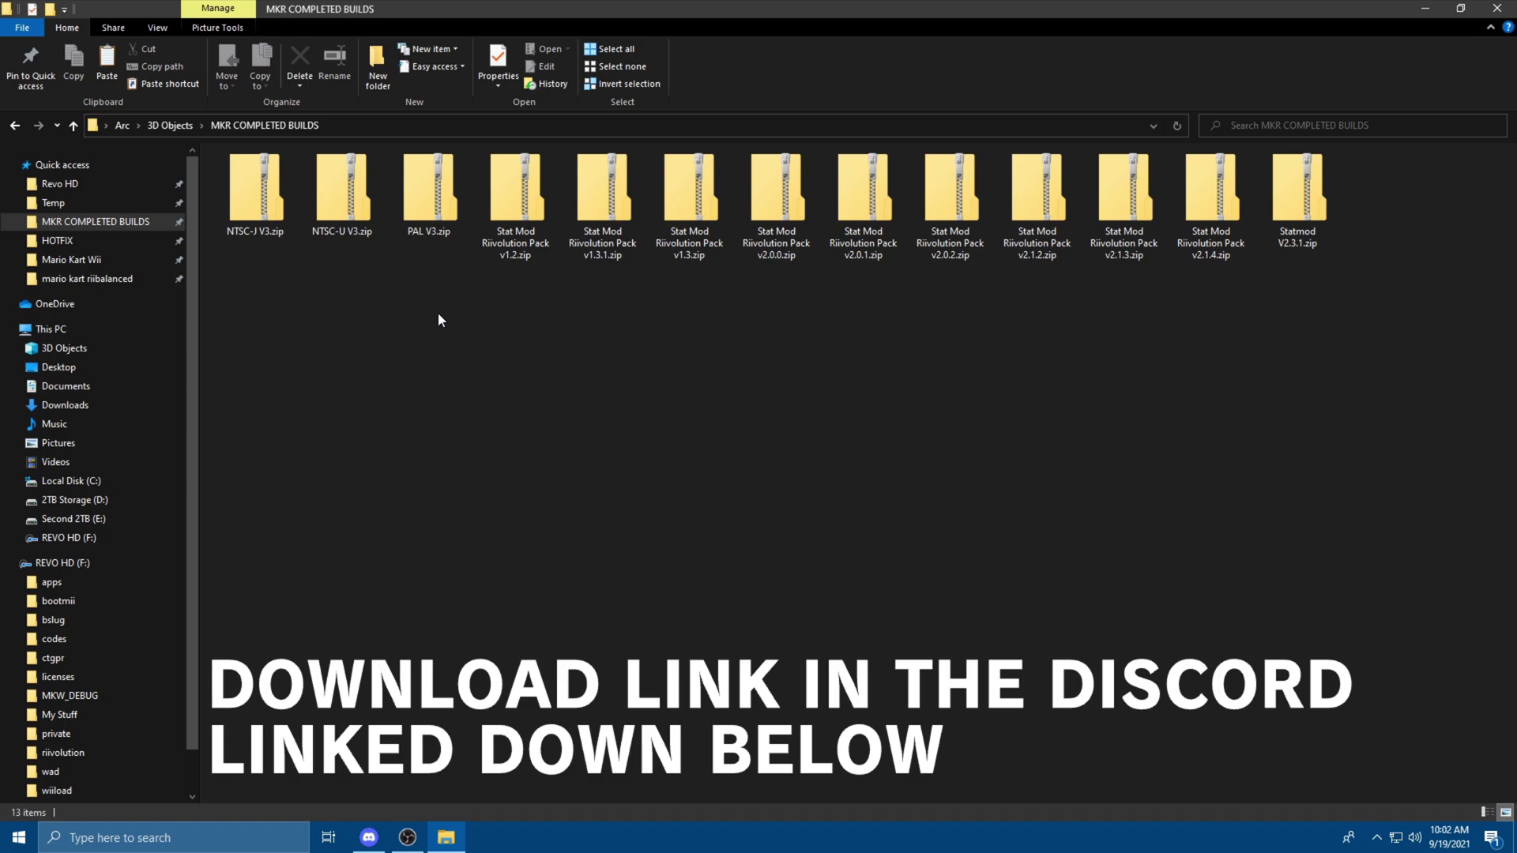
drag(528, 346, 1331, 229)
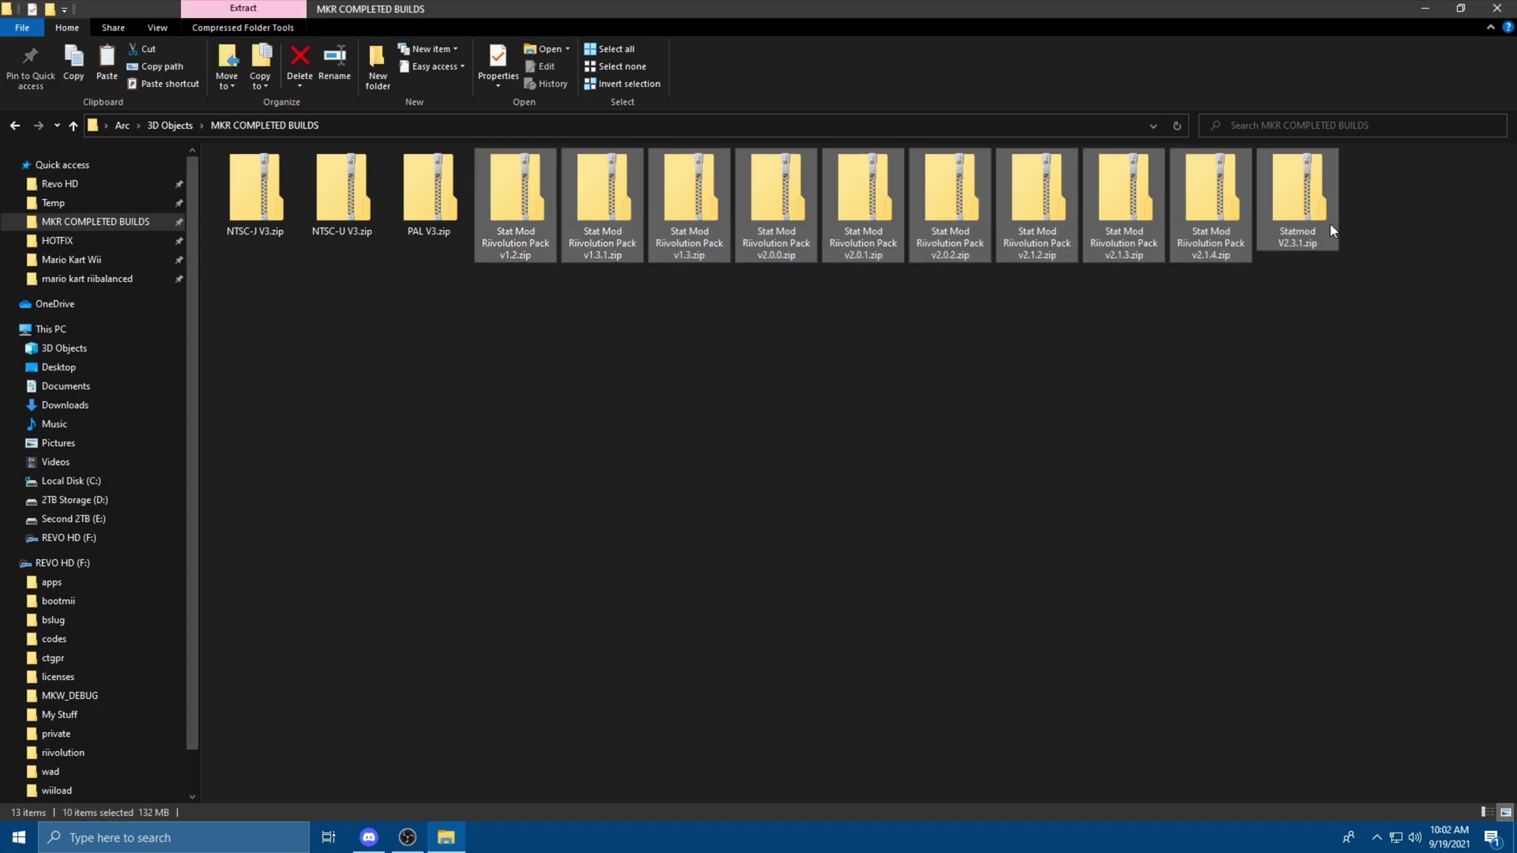
click(447, 225)
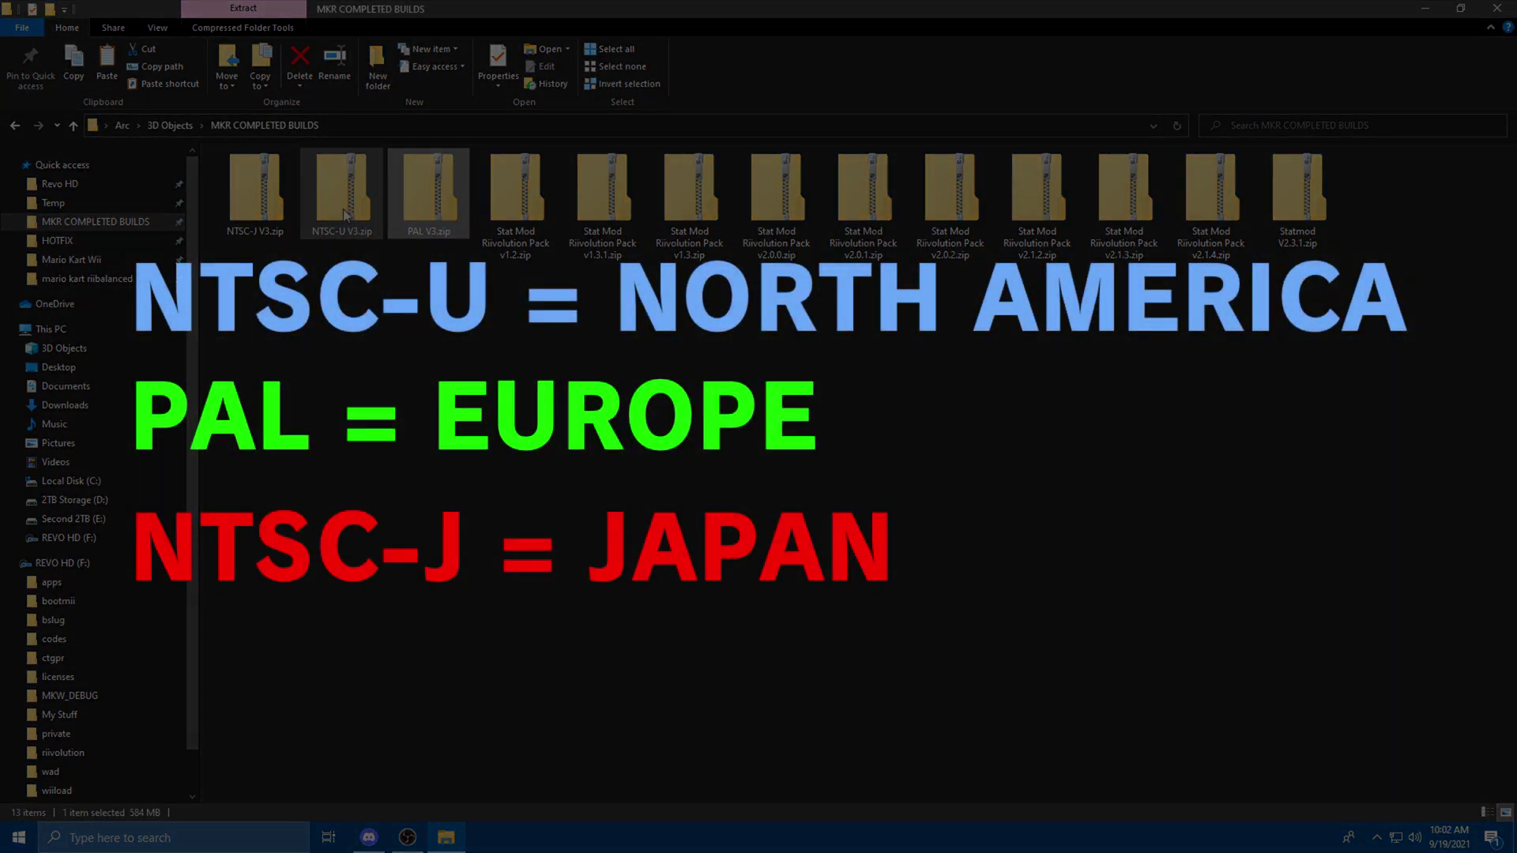
click(318, 224)
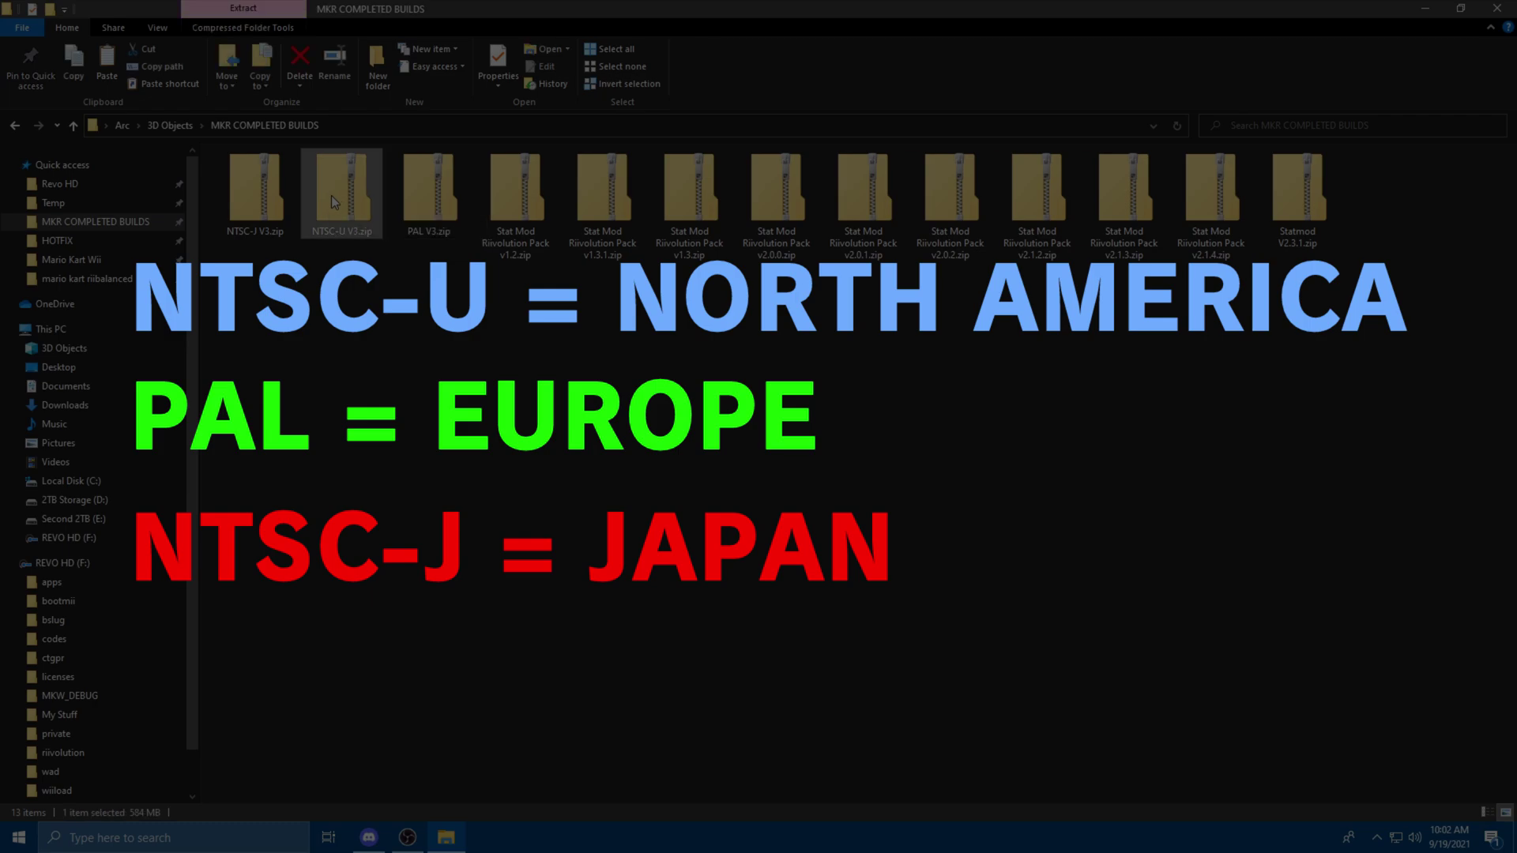
click(254, 207)
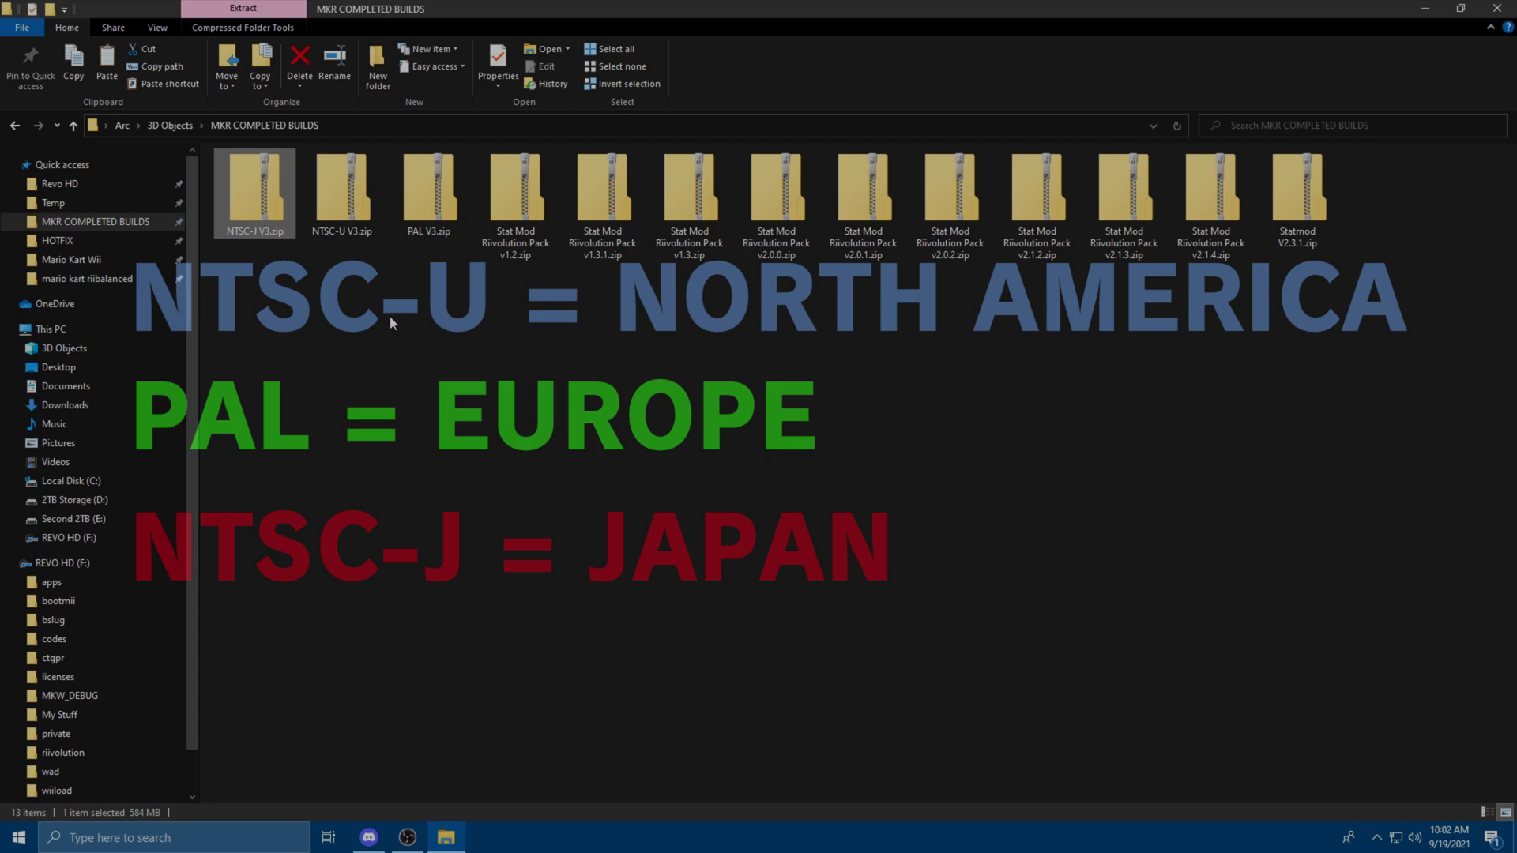
click(353, 311)
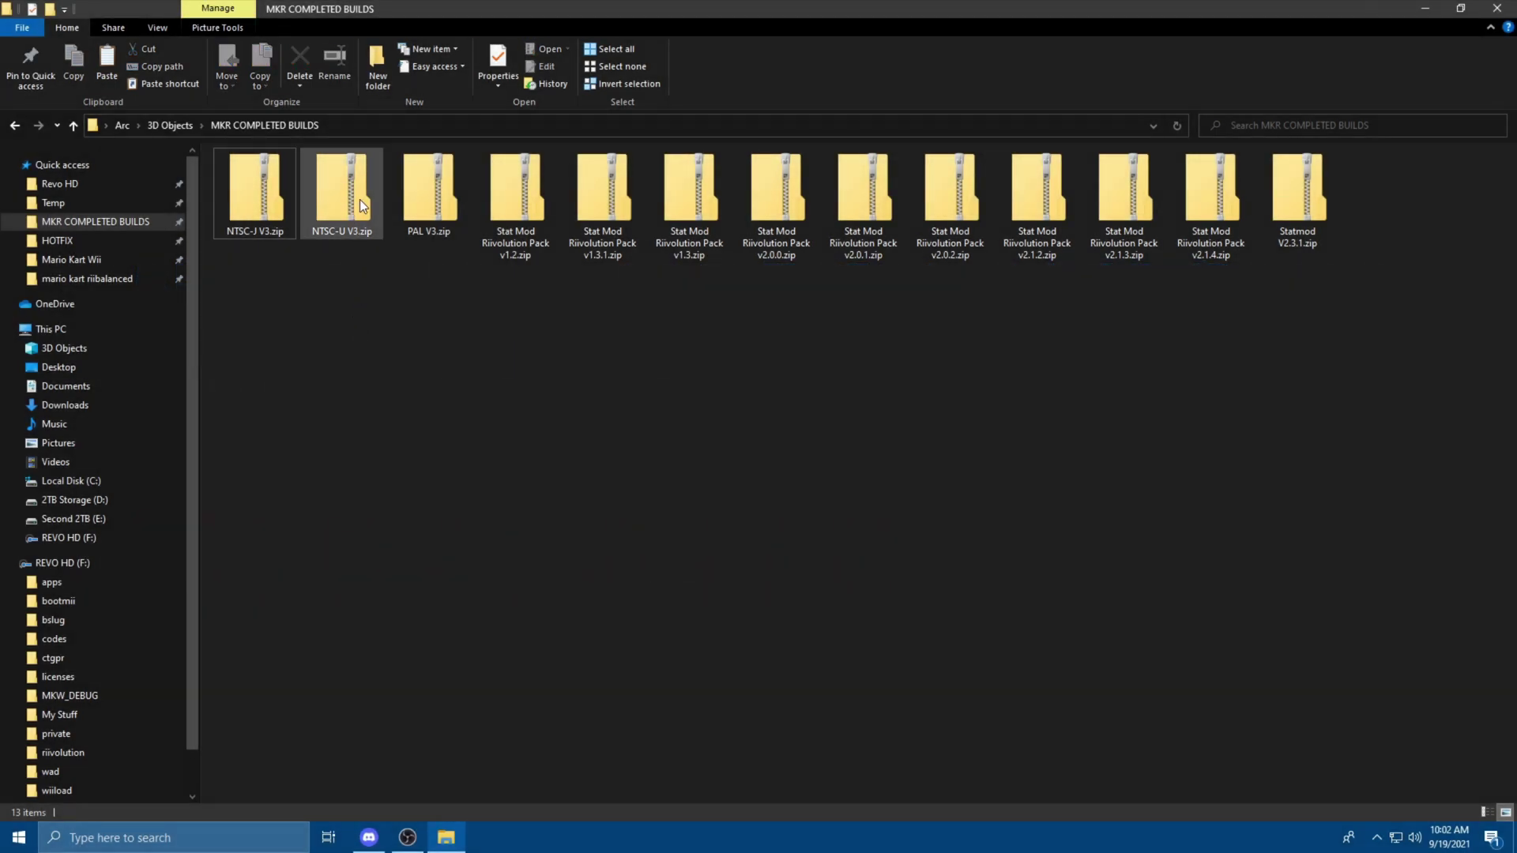
click(359, 199)
click(332, 283)
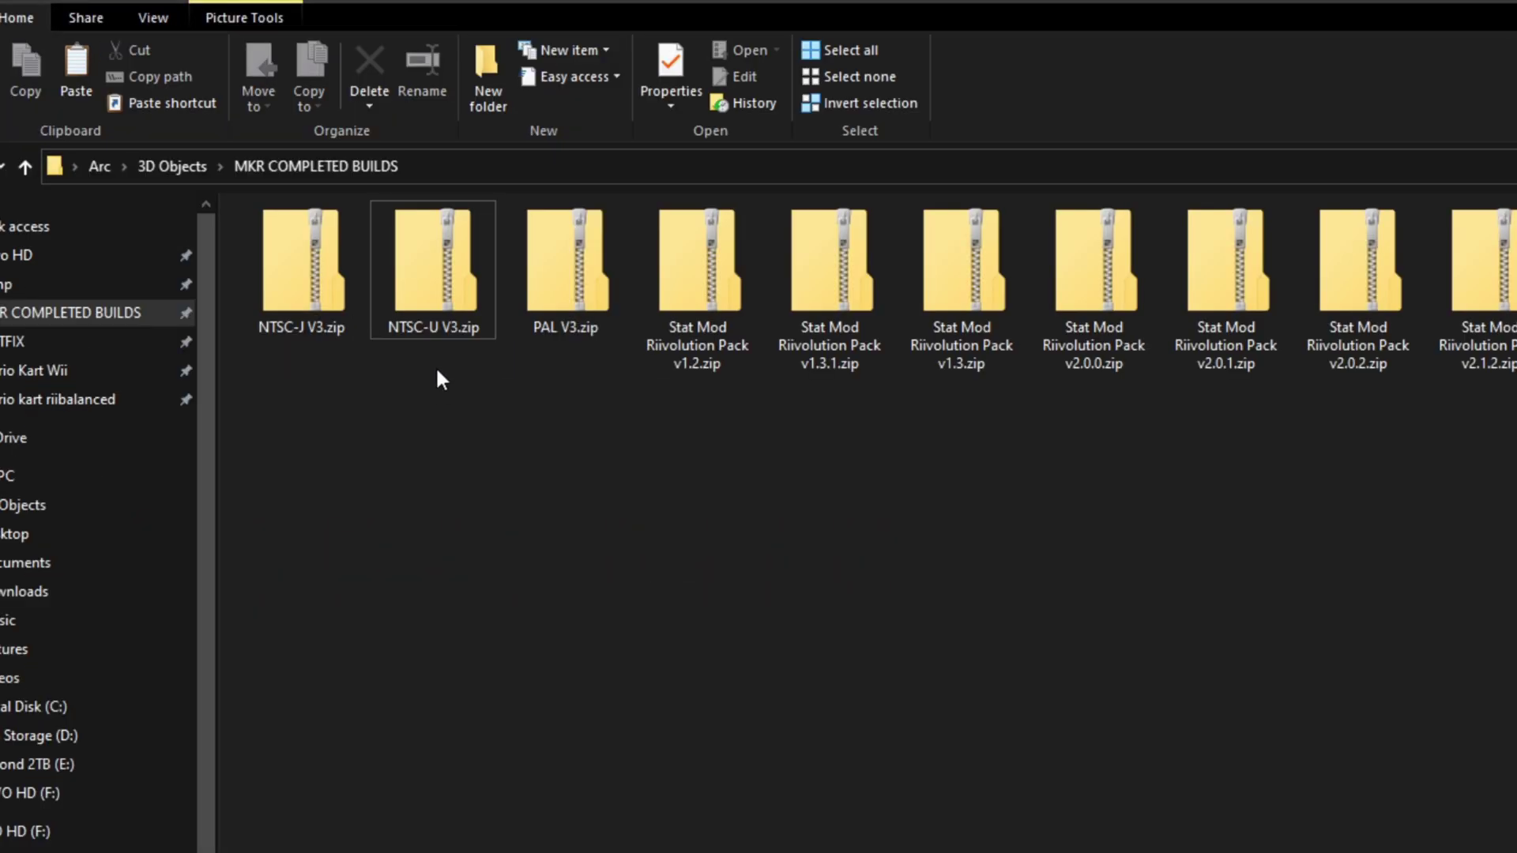
Extract NTSC-U V3.zip into the default NTSC-U V3 folder and check the extraction progress
right_click(430, 278)
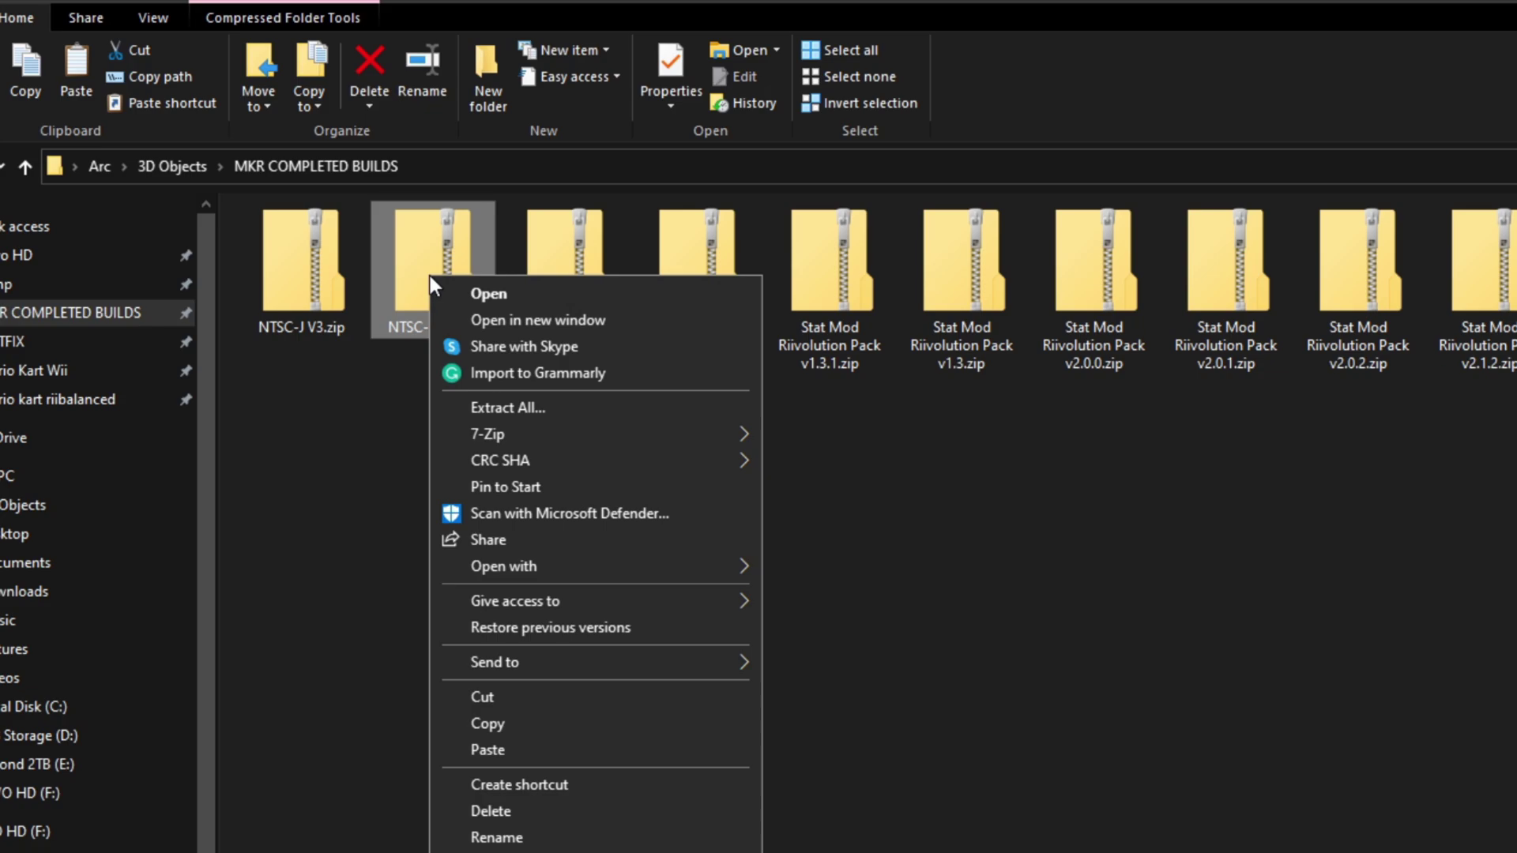
click(557, 419)
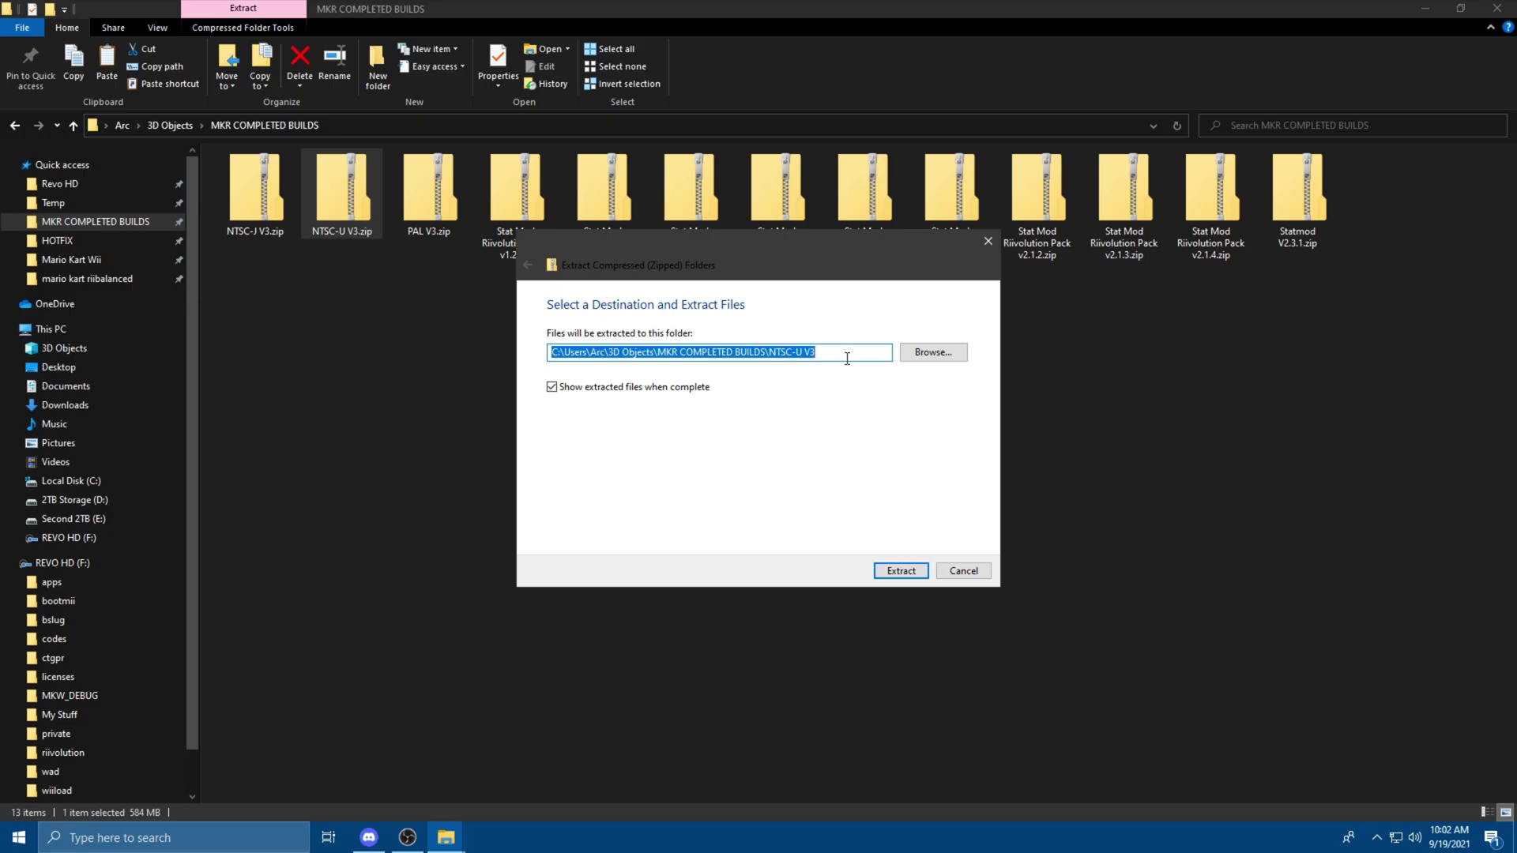
click(900, 570)
click(552, 406)
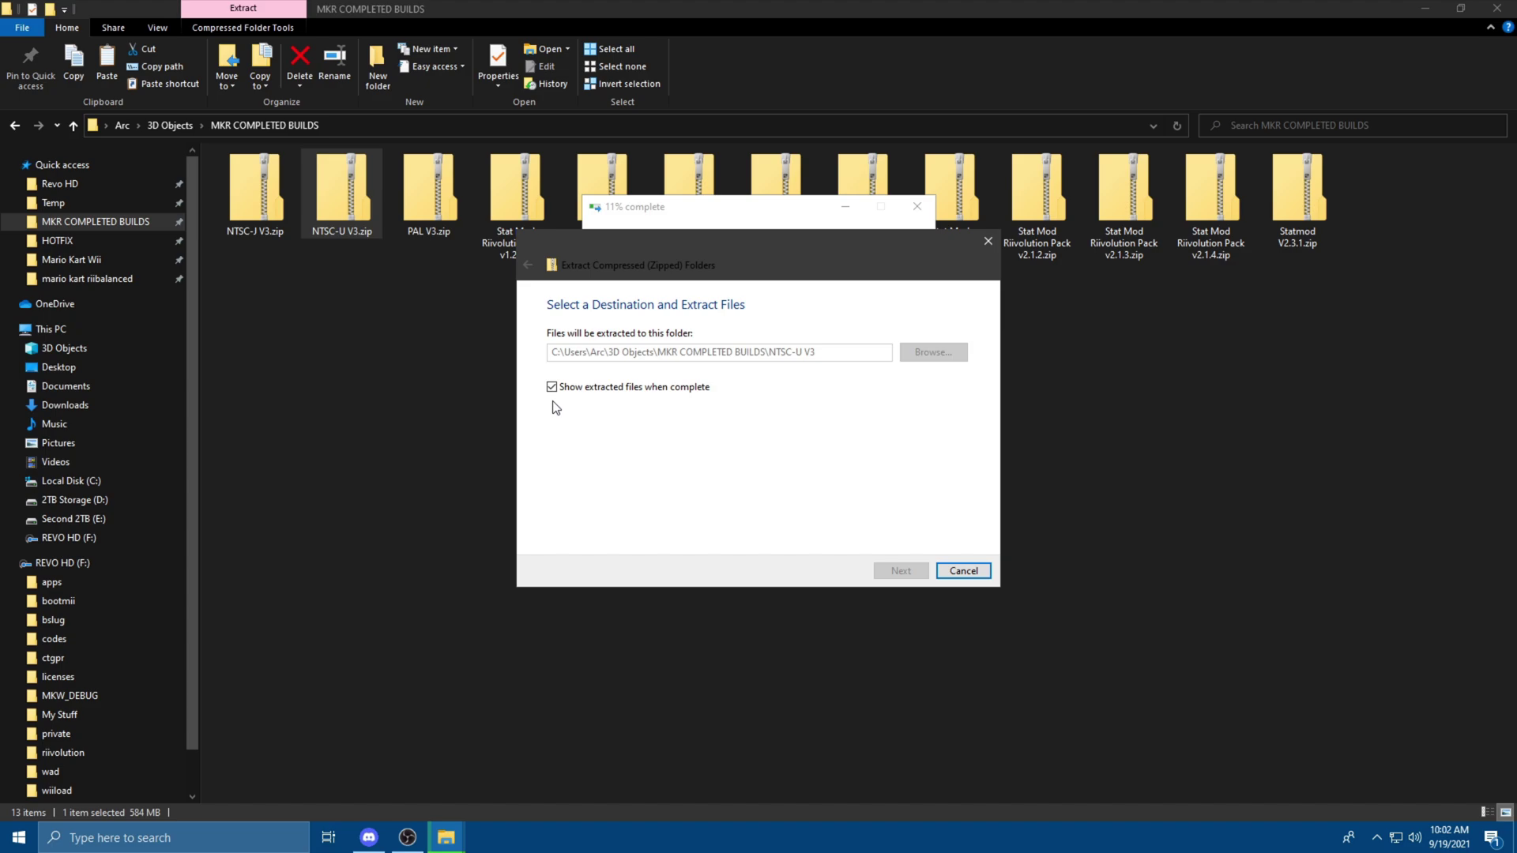
click(685, 205)
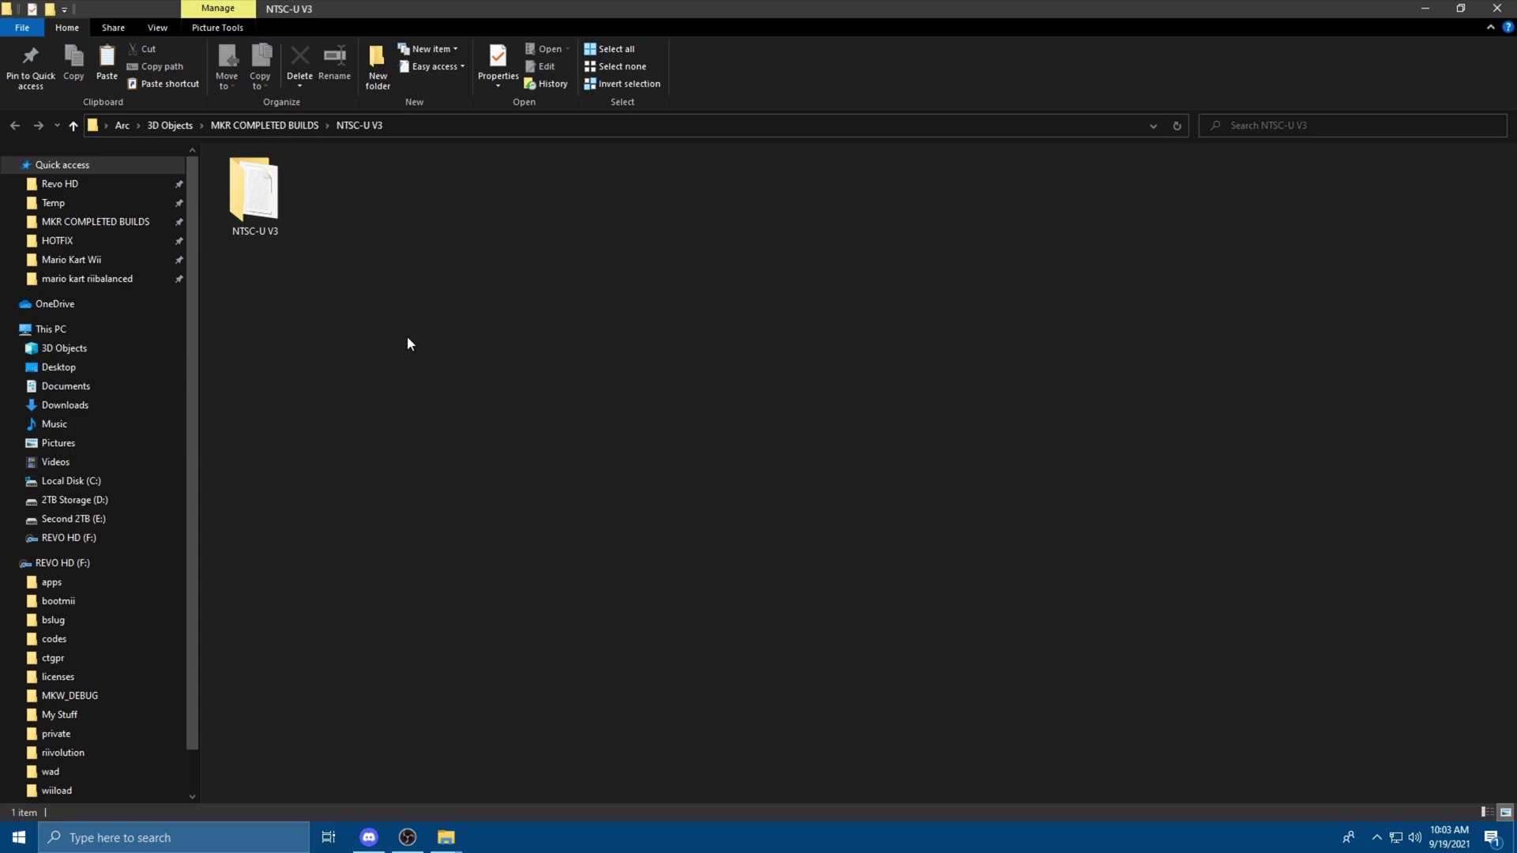
Close the duplicate NTSC-U V3 window and open down into the inner NTSC-U V3 folder
click(1458, 11)
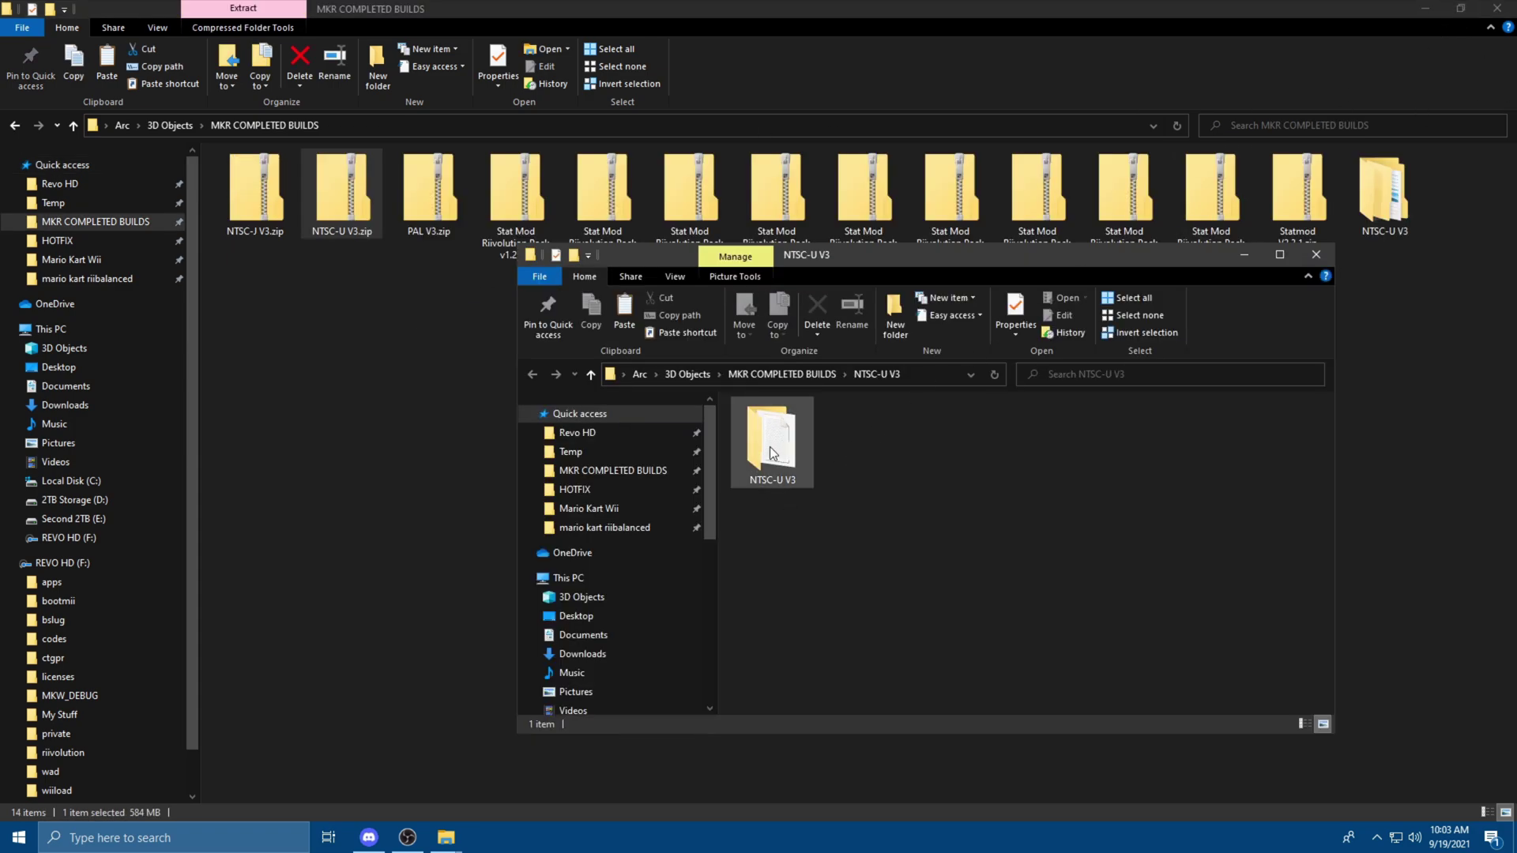
click(1315, 252)
click(1416, 197)
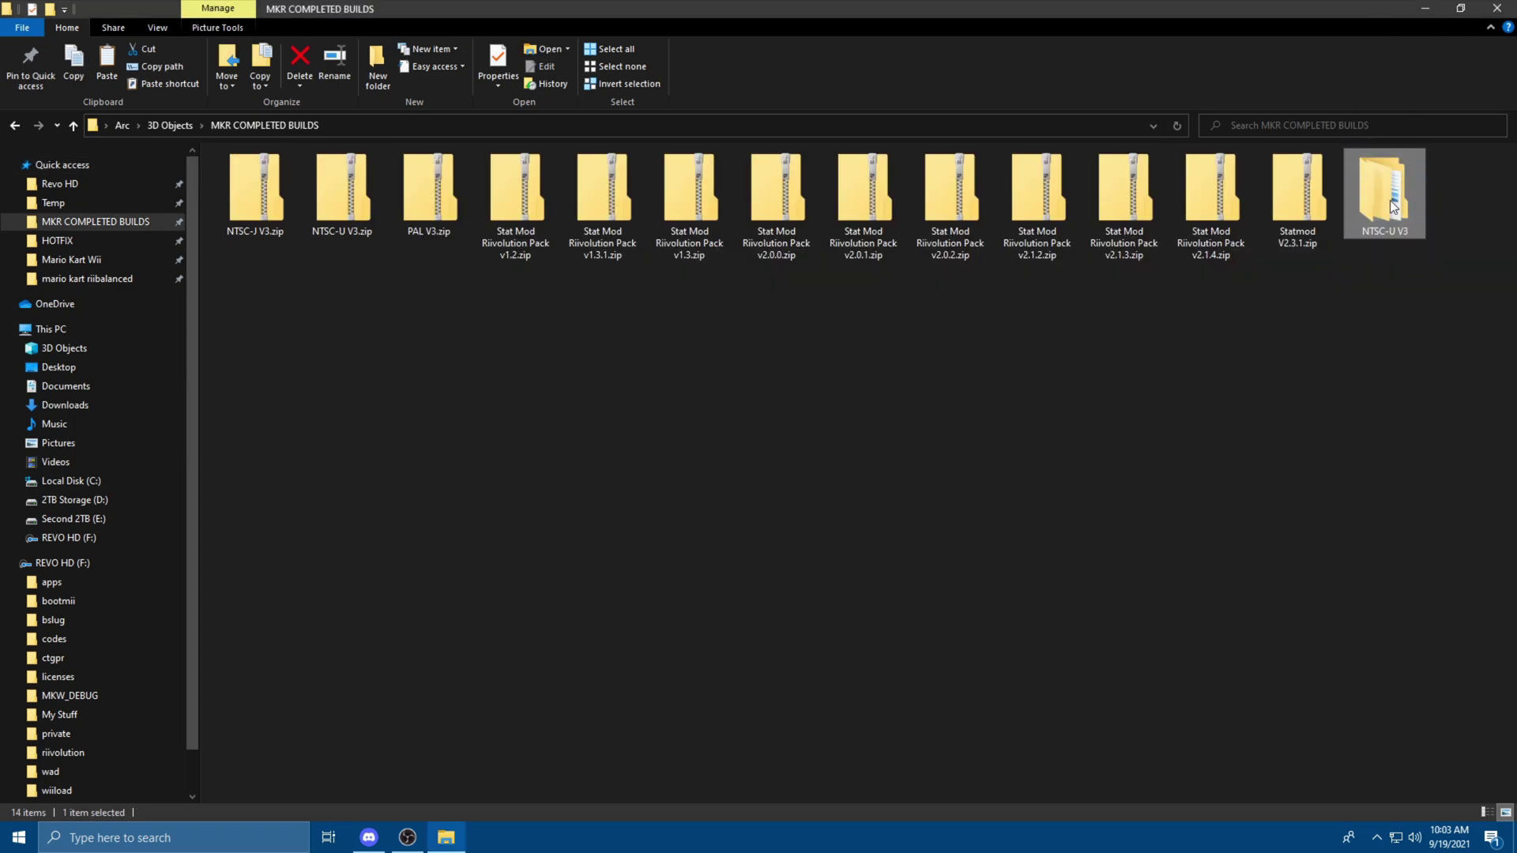
double_click(1379, 202)
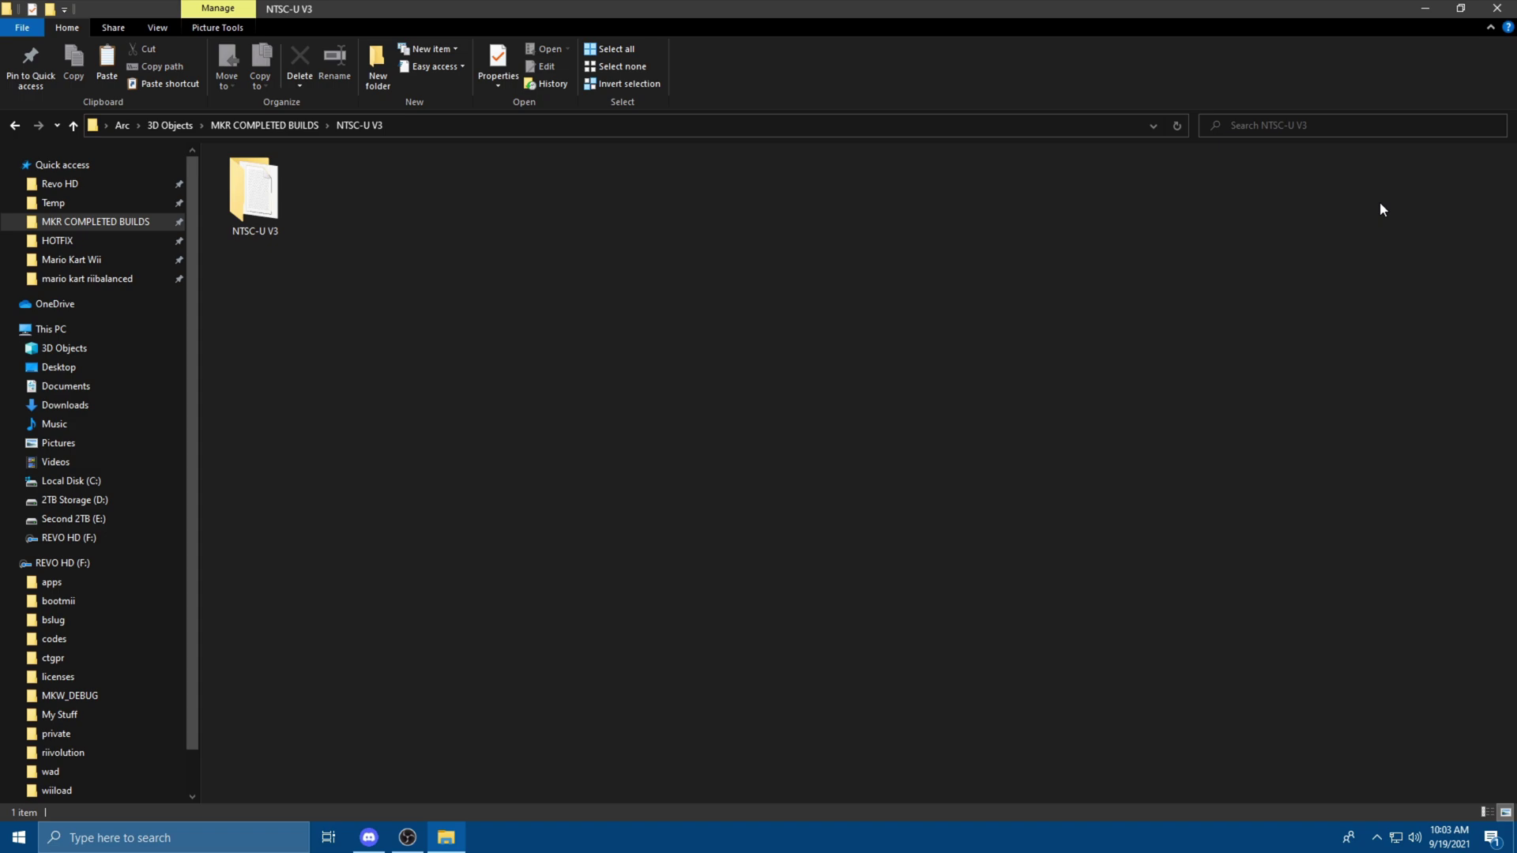
double_click(256, 204)
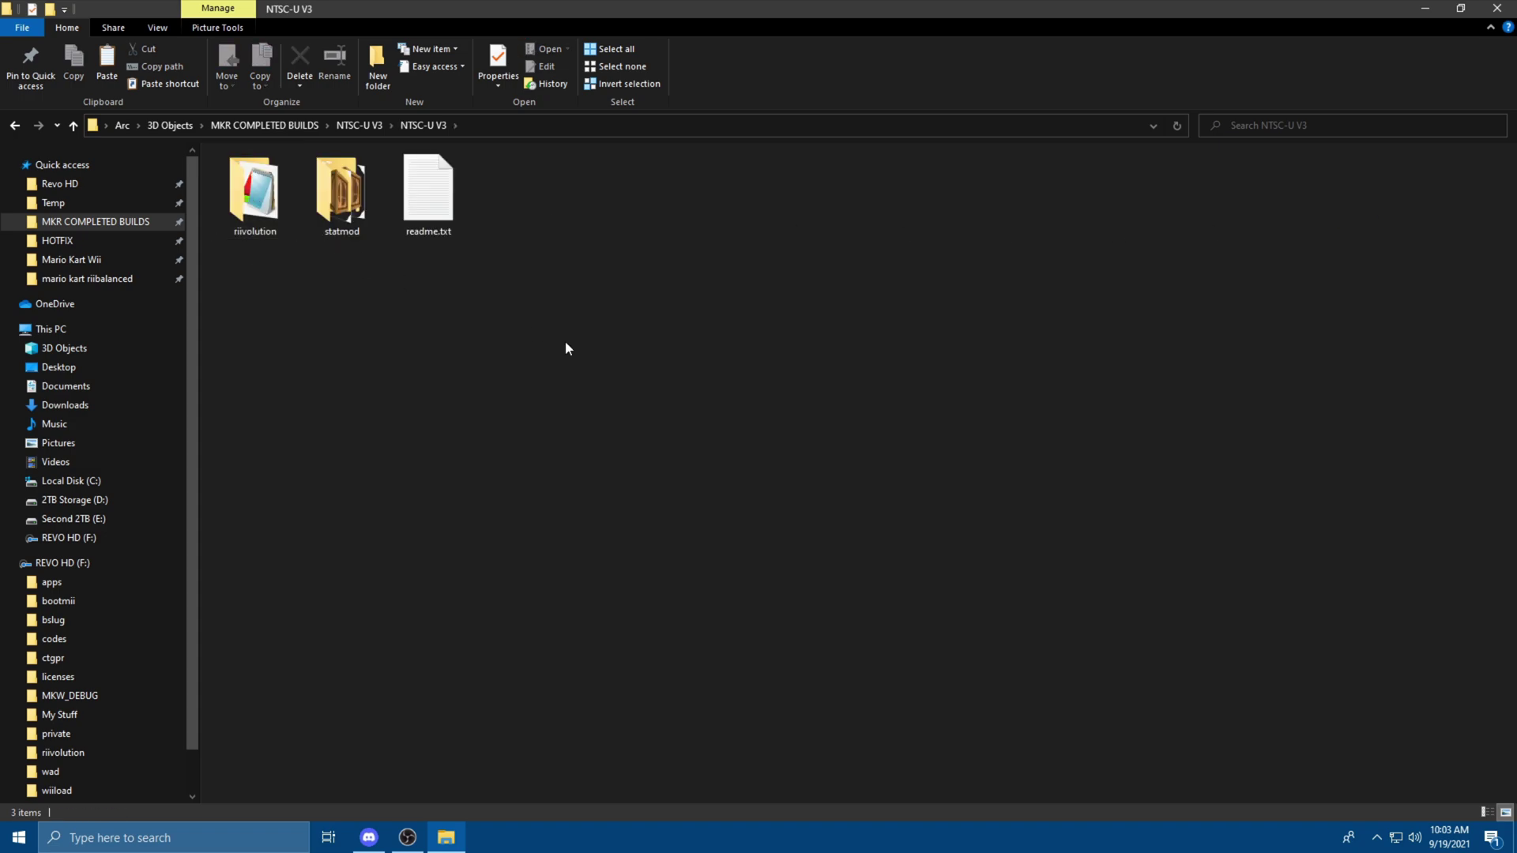
Read the install instructions in readme.txt, then close it
drag(498, 379, 245, 175)
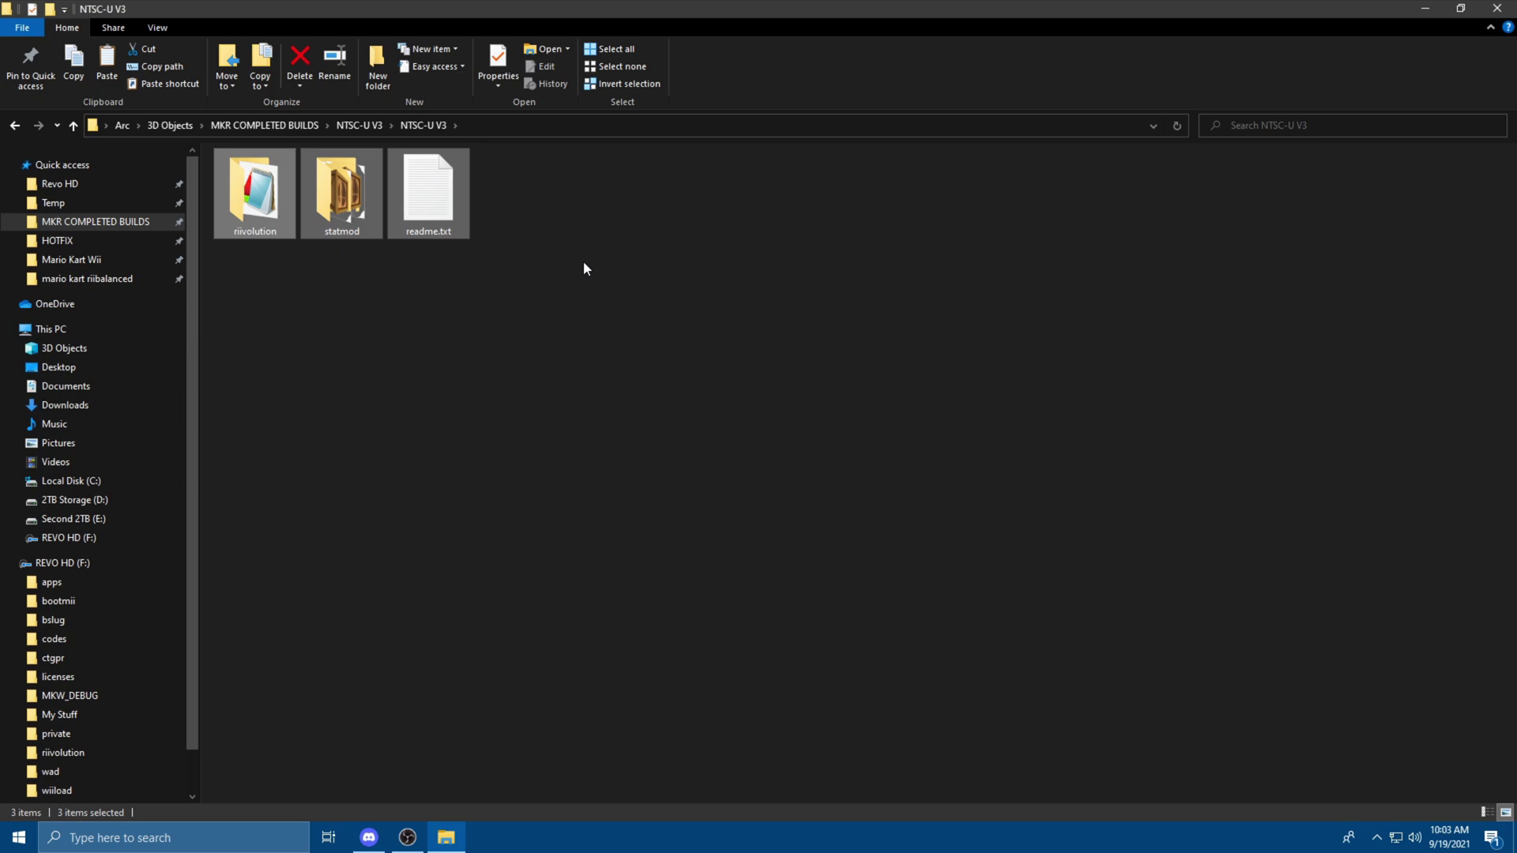
click(308, 316)
click(430, 235)
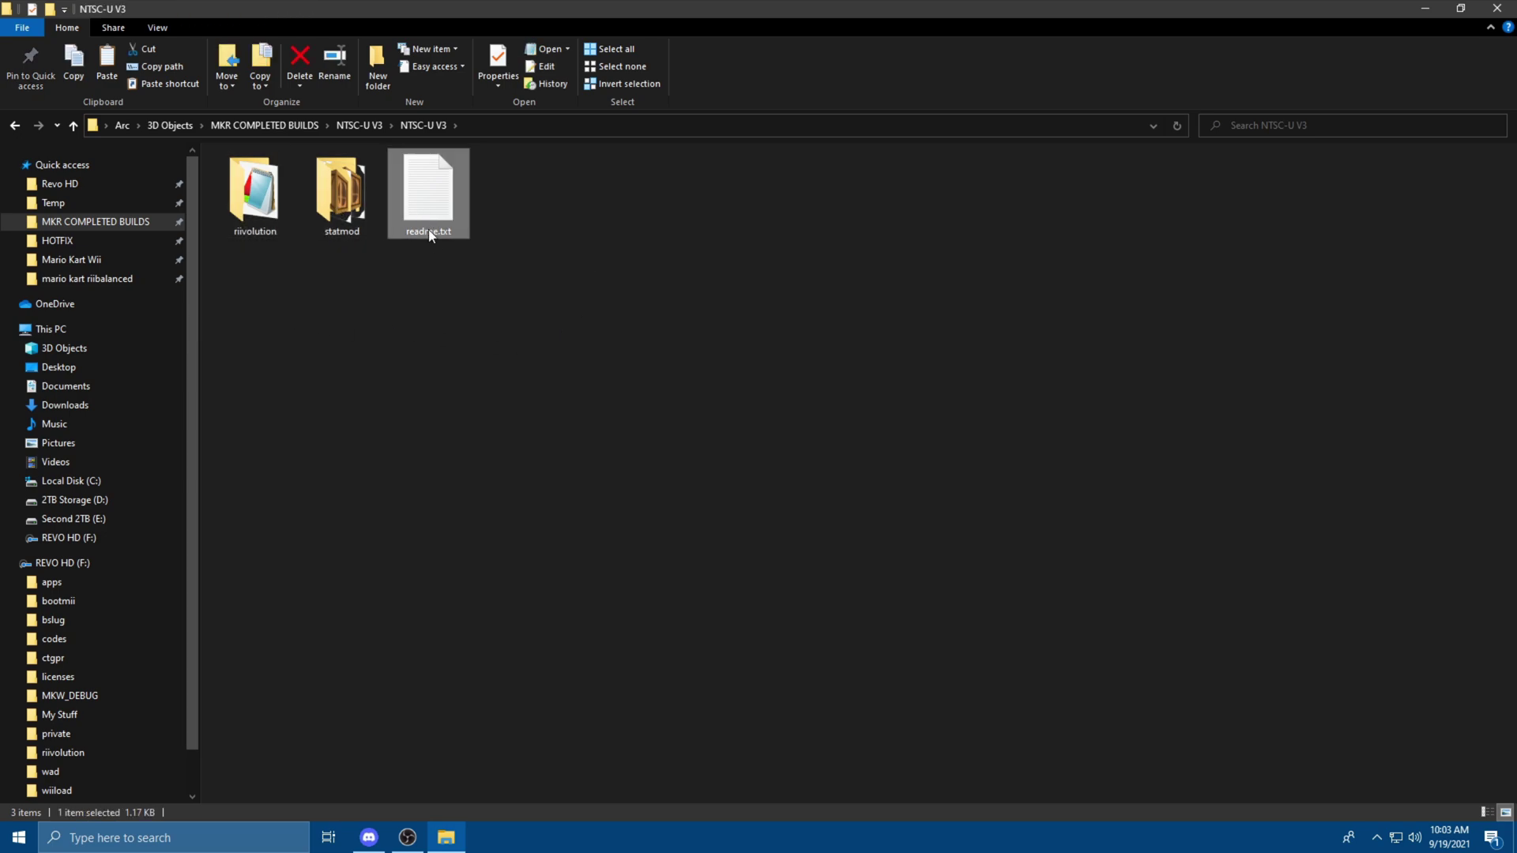
double_click(435, 226)
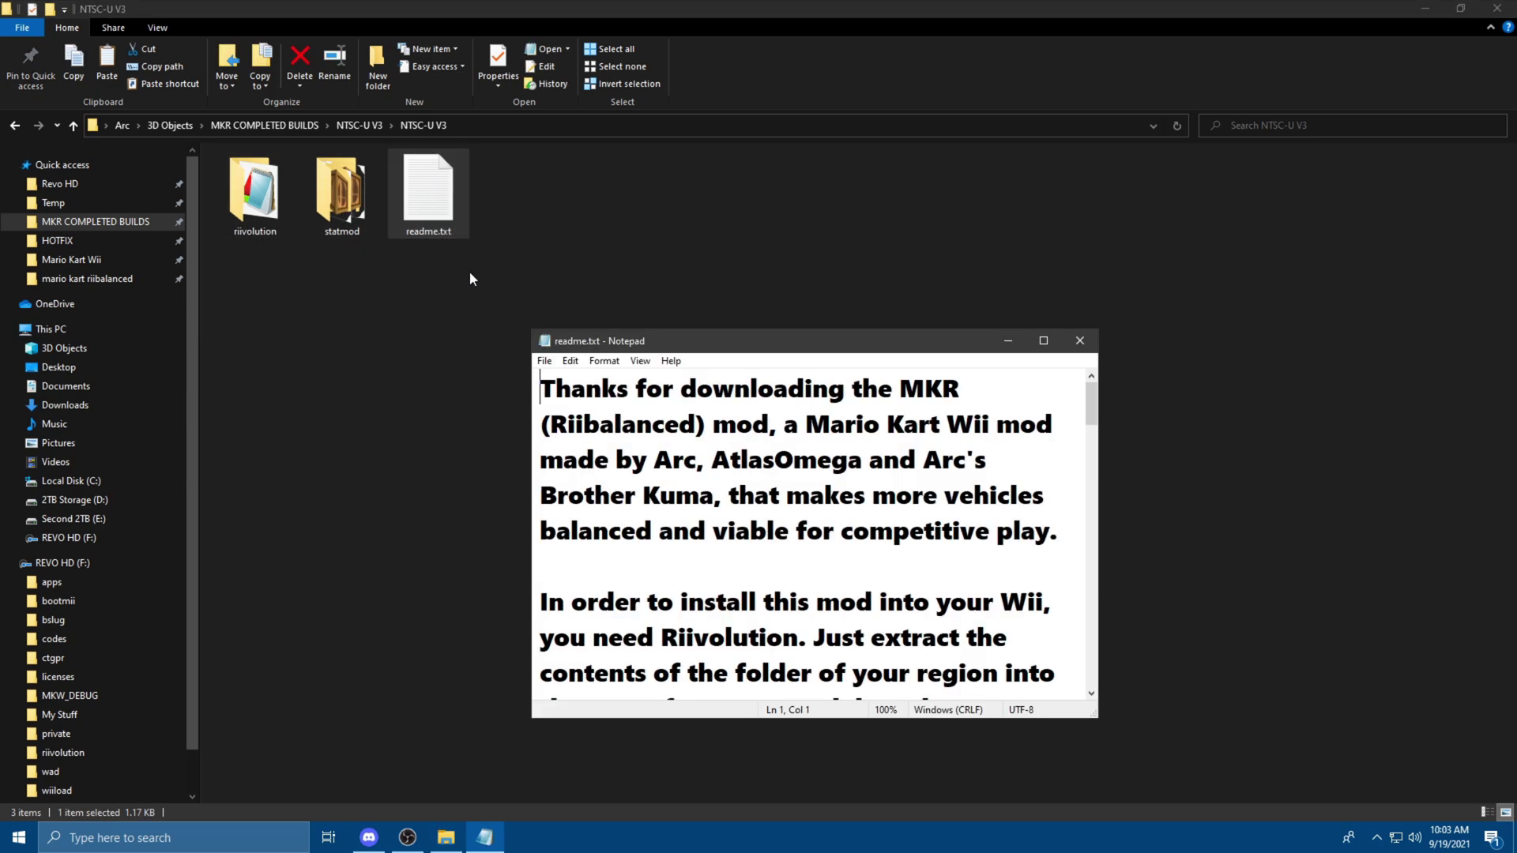
click(1079, 345)
click(618, 342)
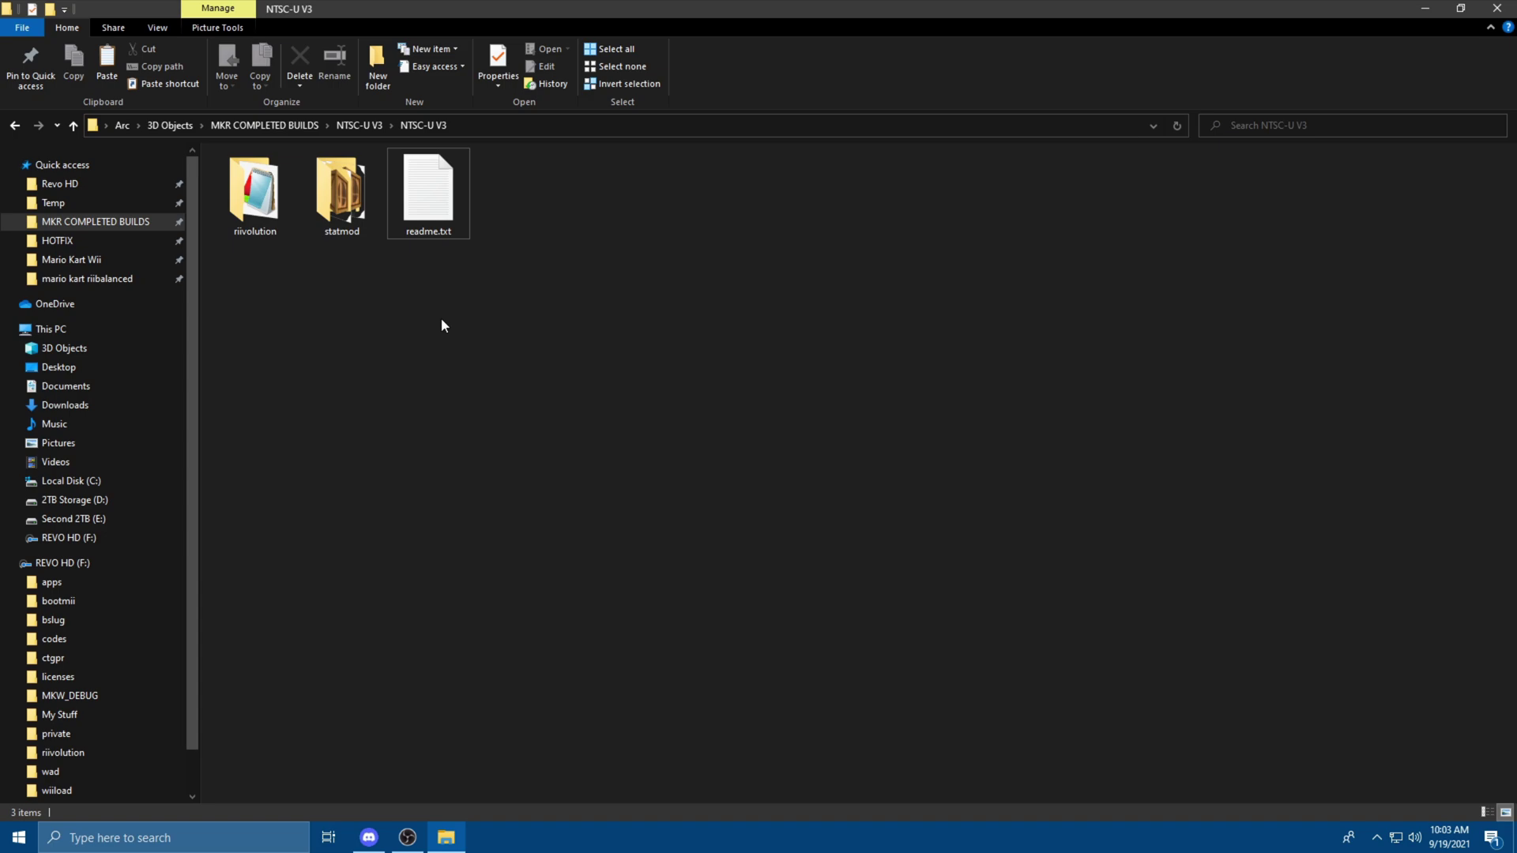
Copy the riivolution and statmod folders from NTSC-U V3
drag(342, 290, 253, 207)
right_click(252, 207)
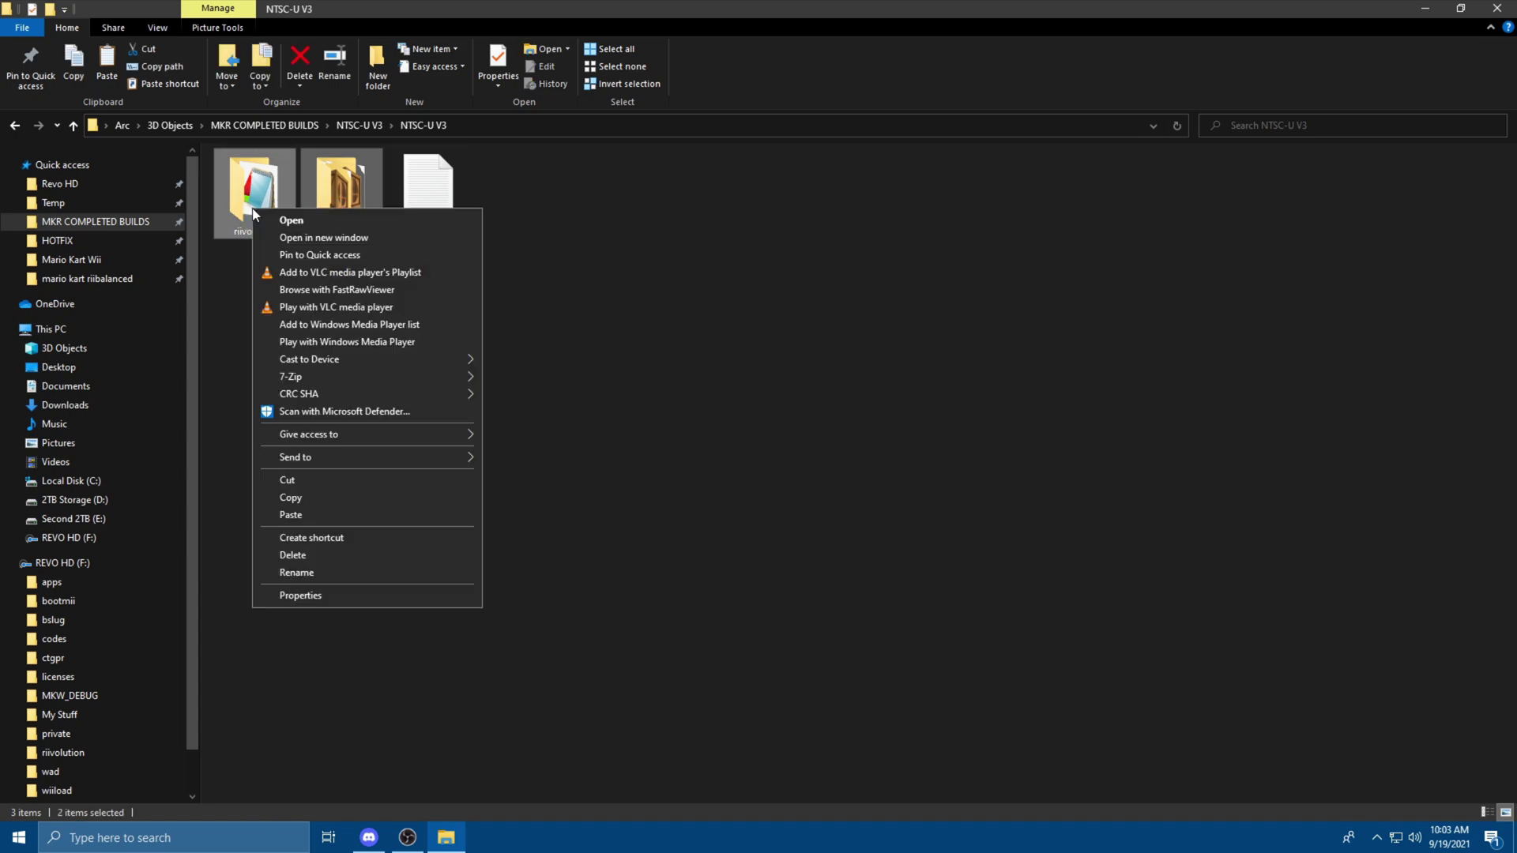
click(305, 498)
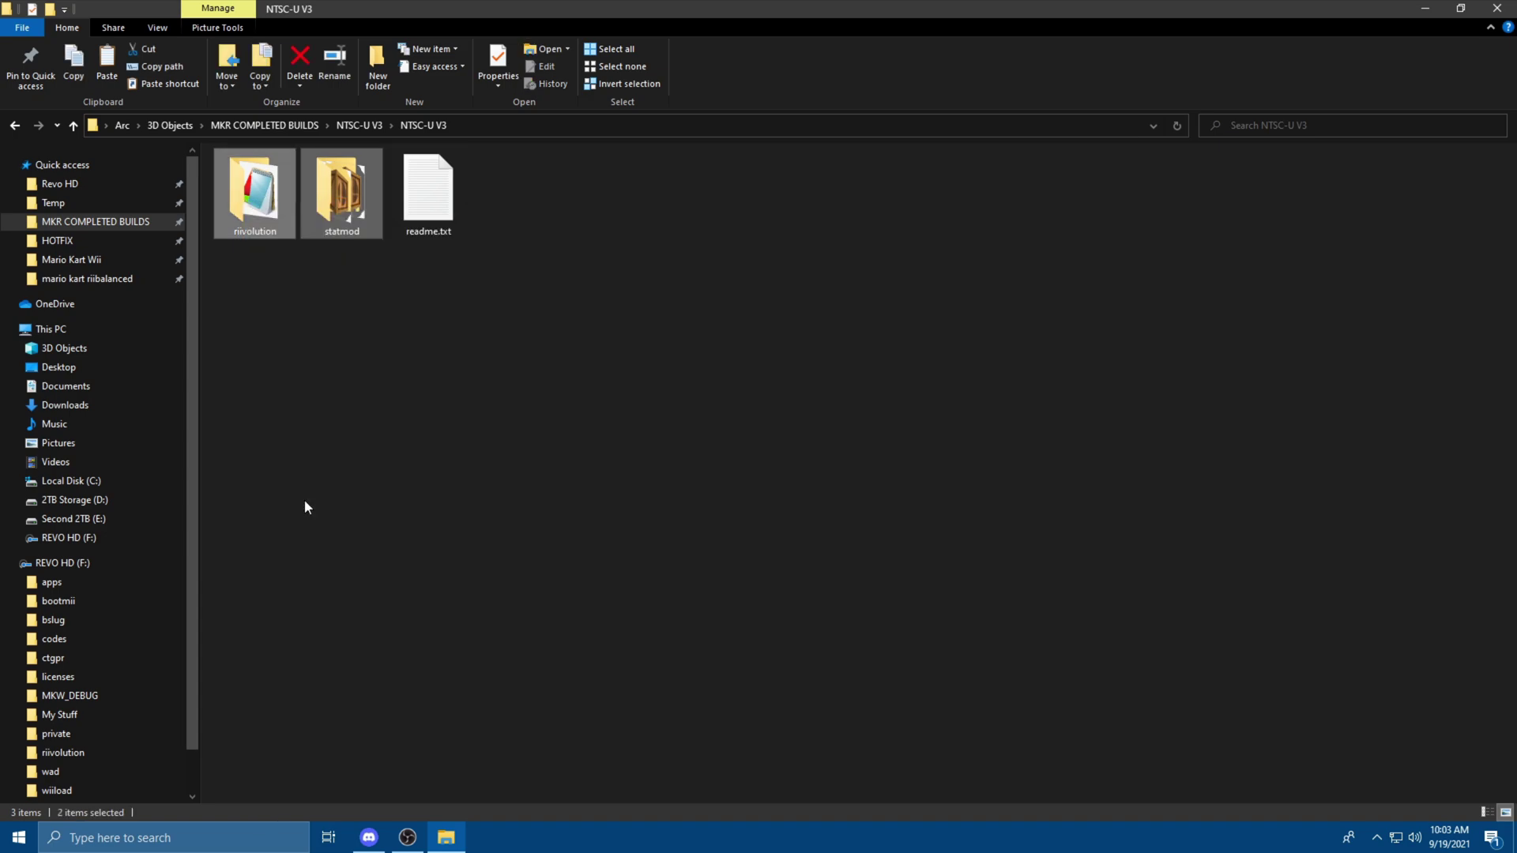
Paste the copied mod folders onto the root of the REVO HD (F:) SD card
click(103, 562)
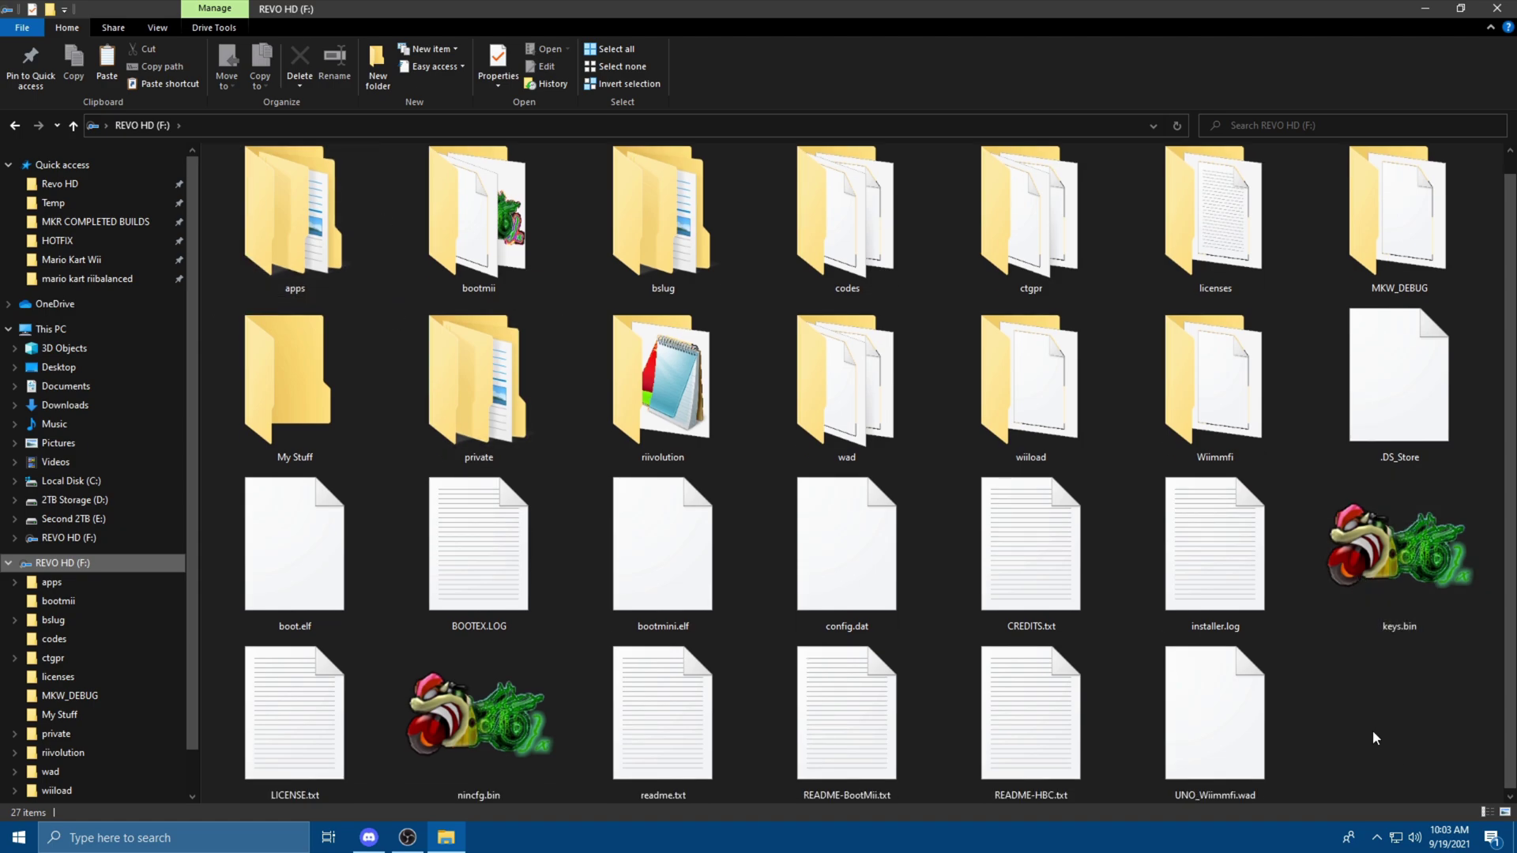
scroll(1045, 574, down, 1)
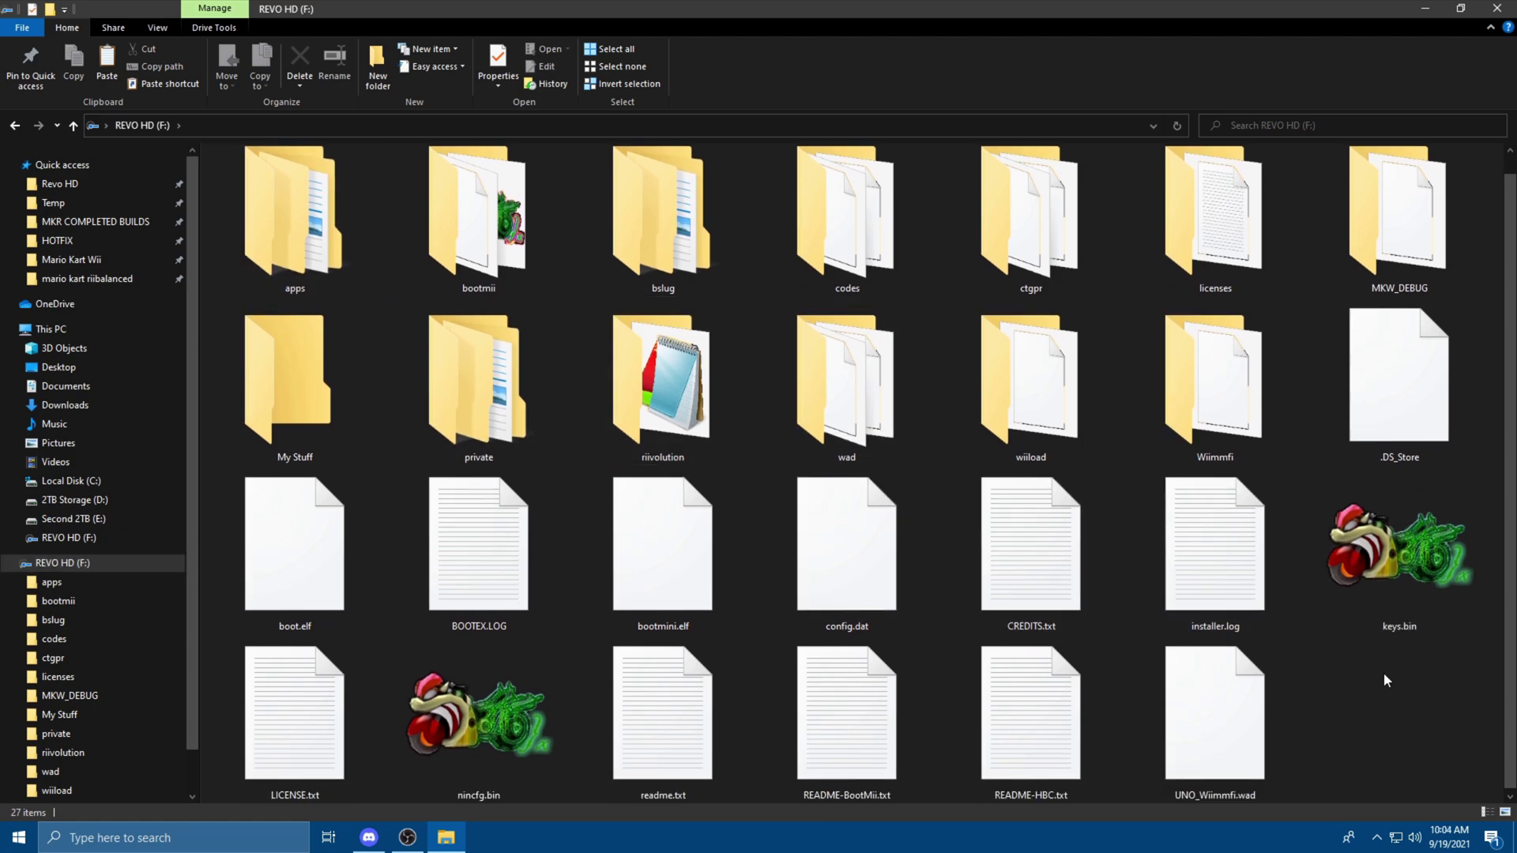
right_click(1330, 678)
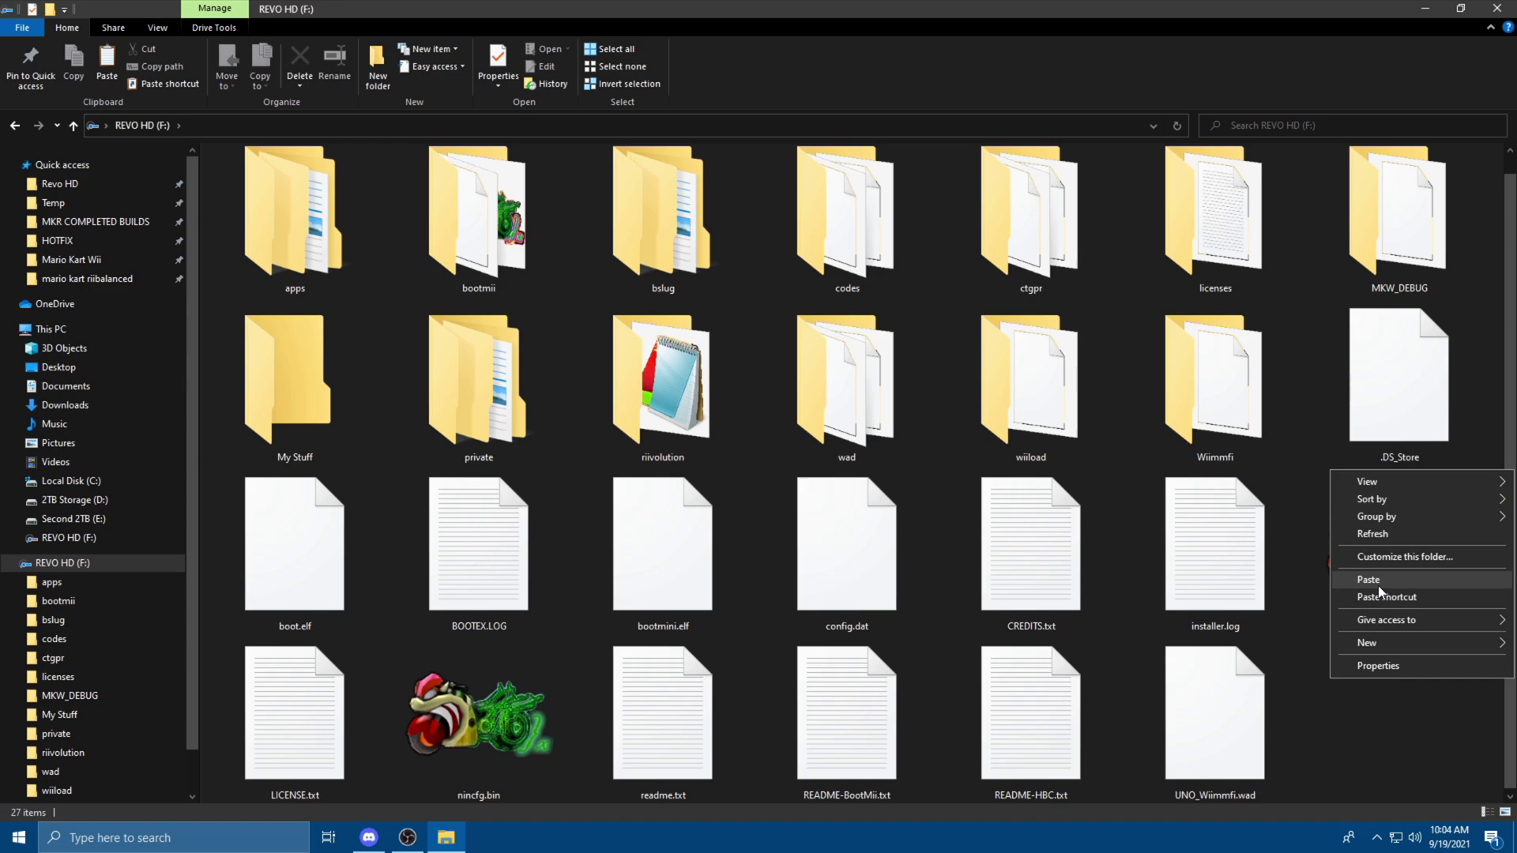
right_click(1195, 556)
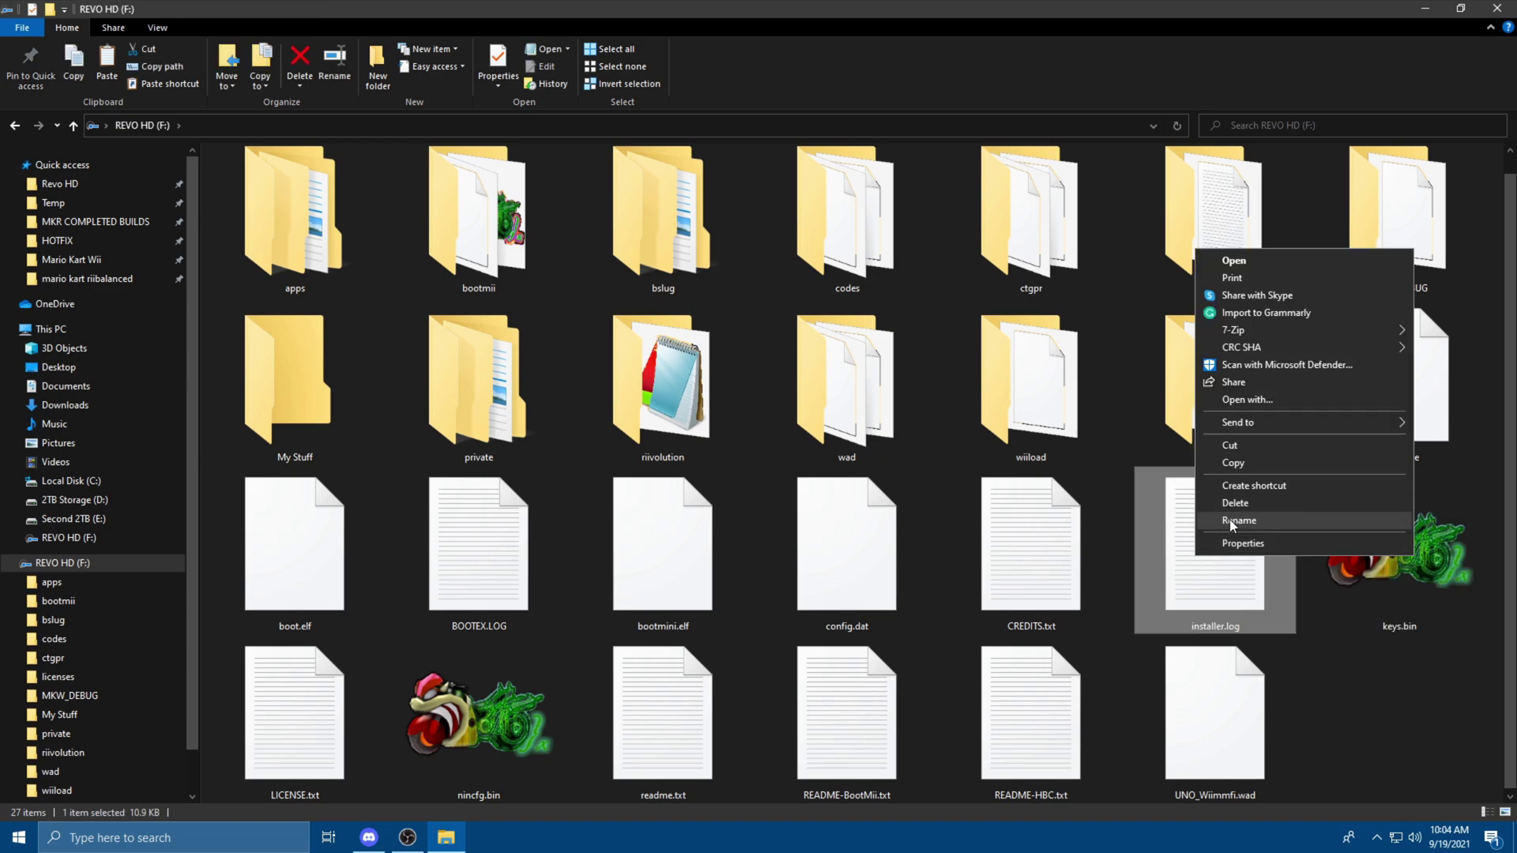
click(1400, 729)
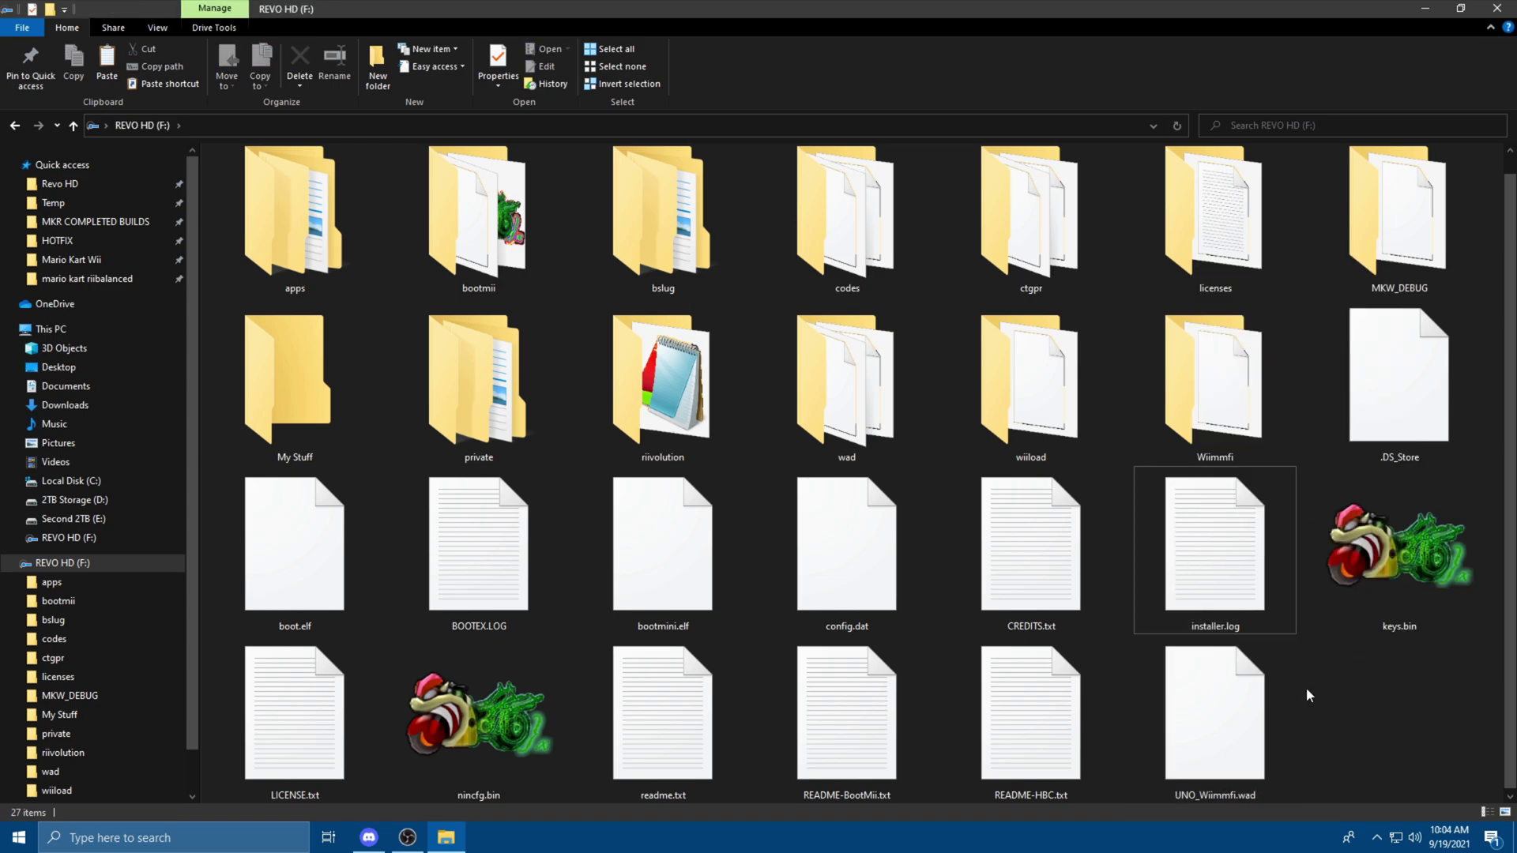
right_click(1388, 700)
click(1375, 602)
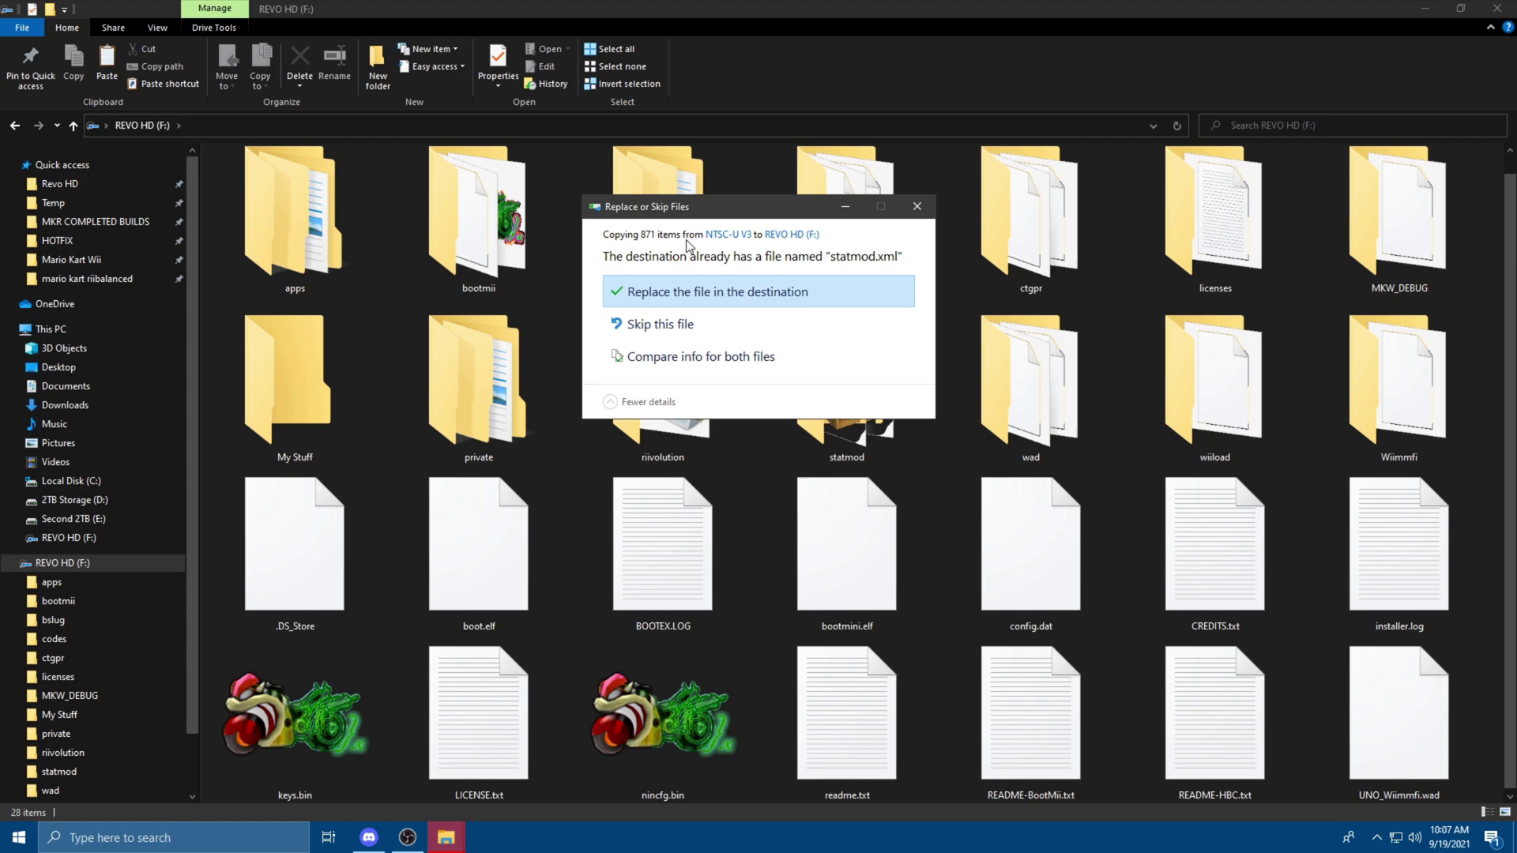
Replace the existing file in the destination, then confirm statmod holds 868 files (647 MB)
drag(704, 207, 808, 199)
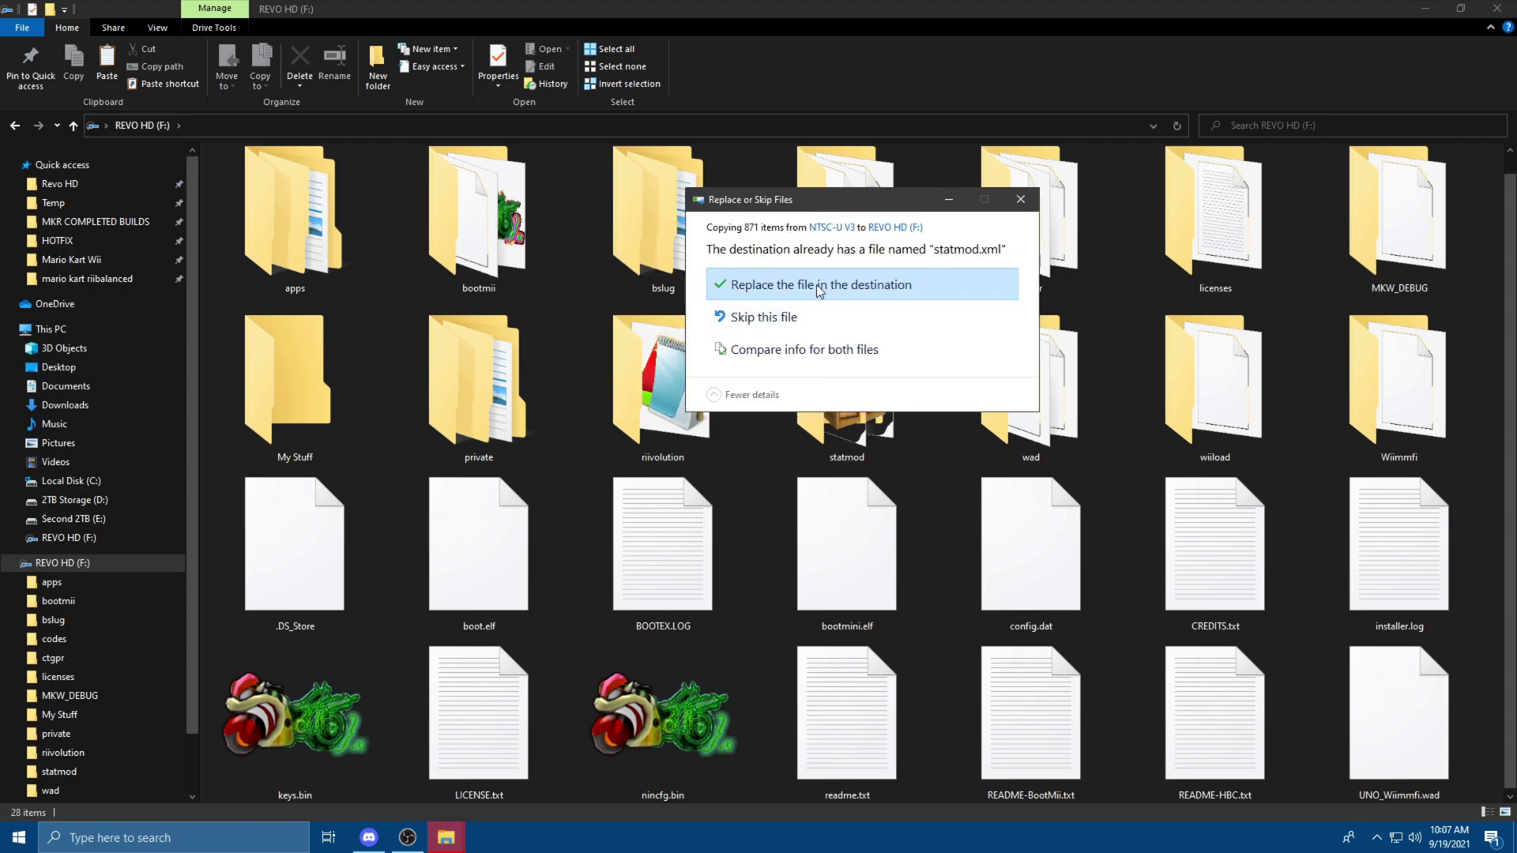
click(885, 291)
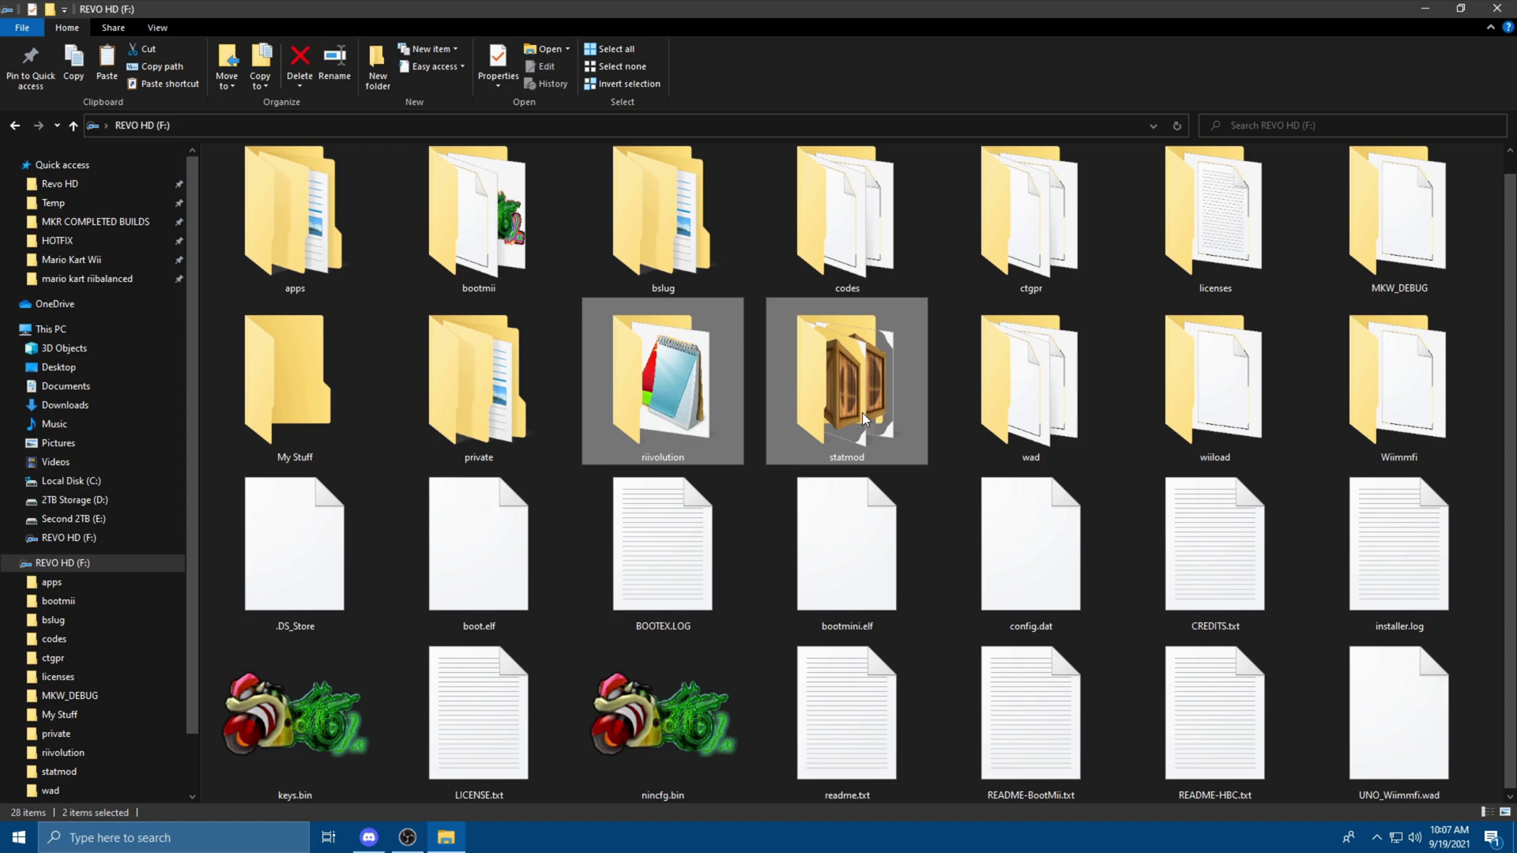
click(846, 395)
click(498, 67)
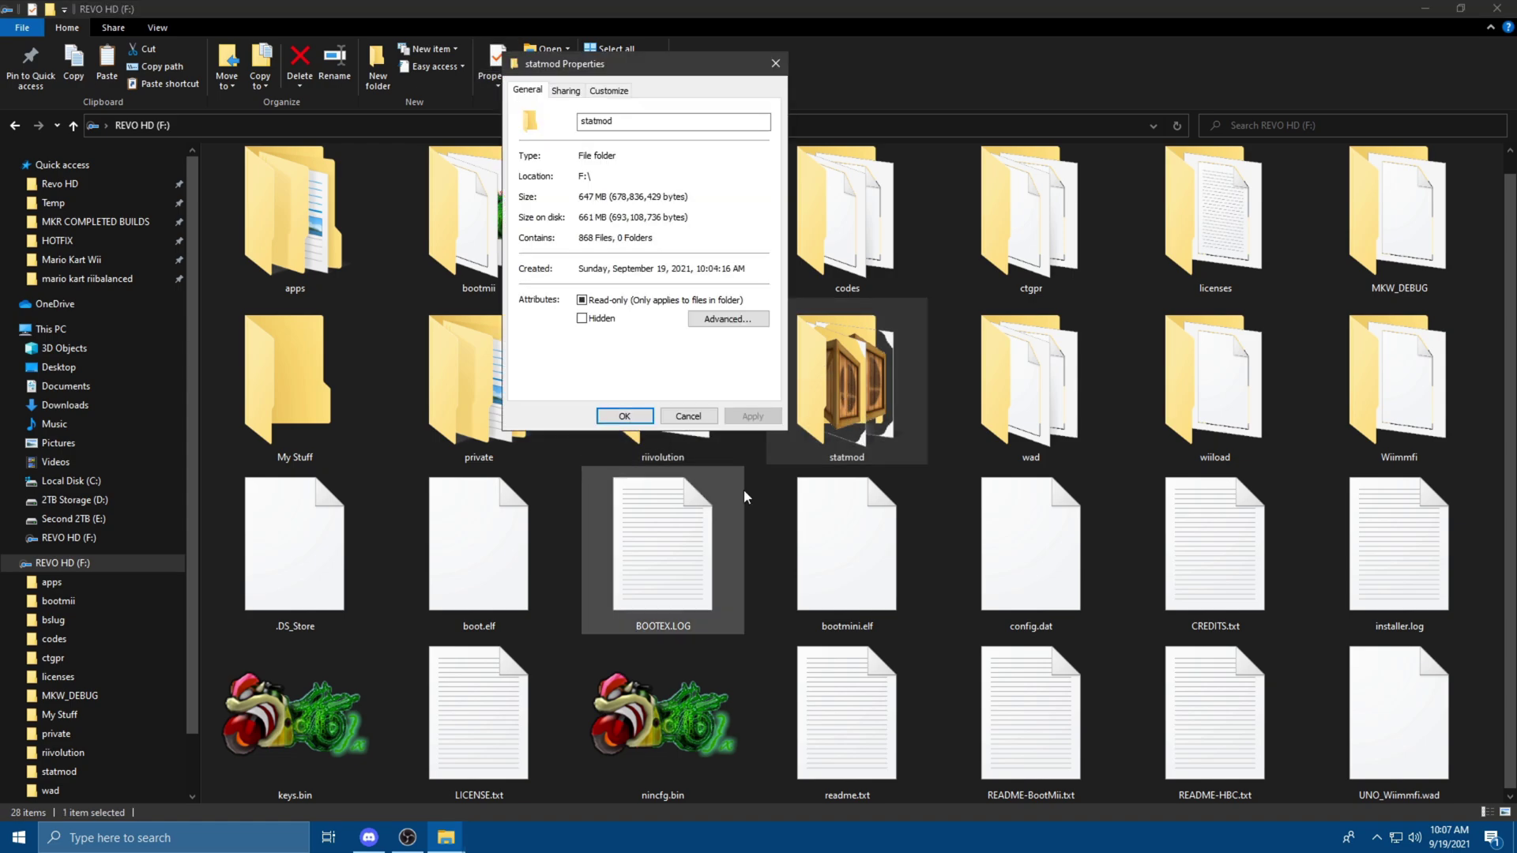
click(625, 416)
View statmod.xml inside the SD card's riivolution folder in an enlarged window
double_click(657, 375)
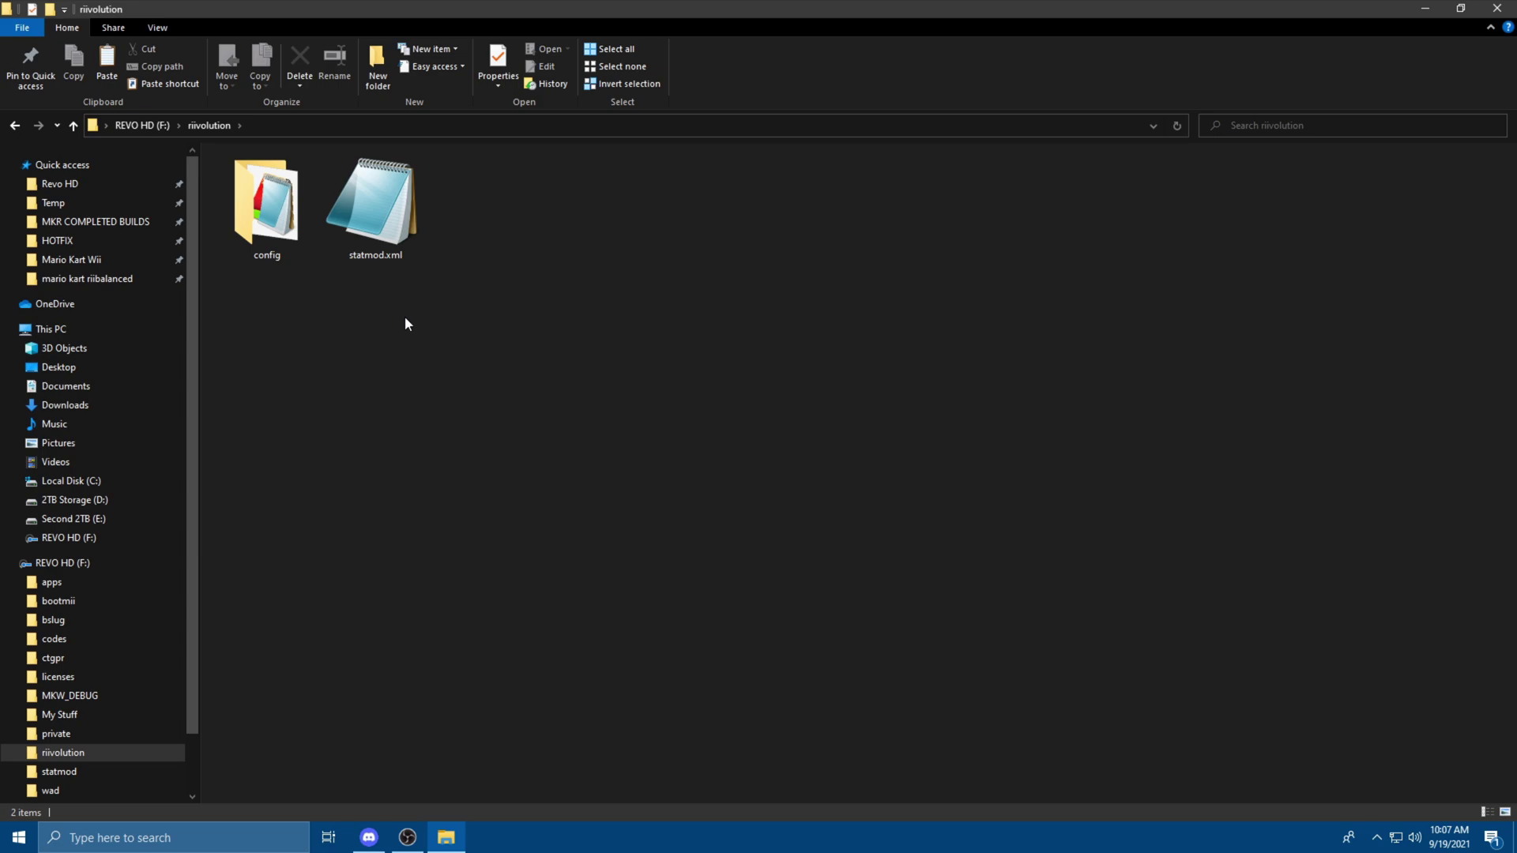
double_click(359, 230)
scroll(814, 521, down, 3)
click(1050, 341)
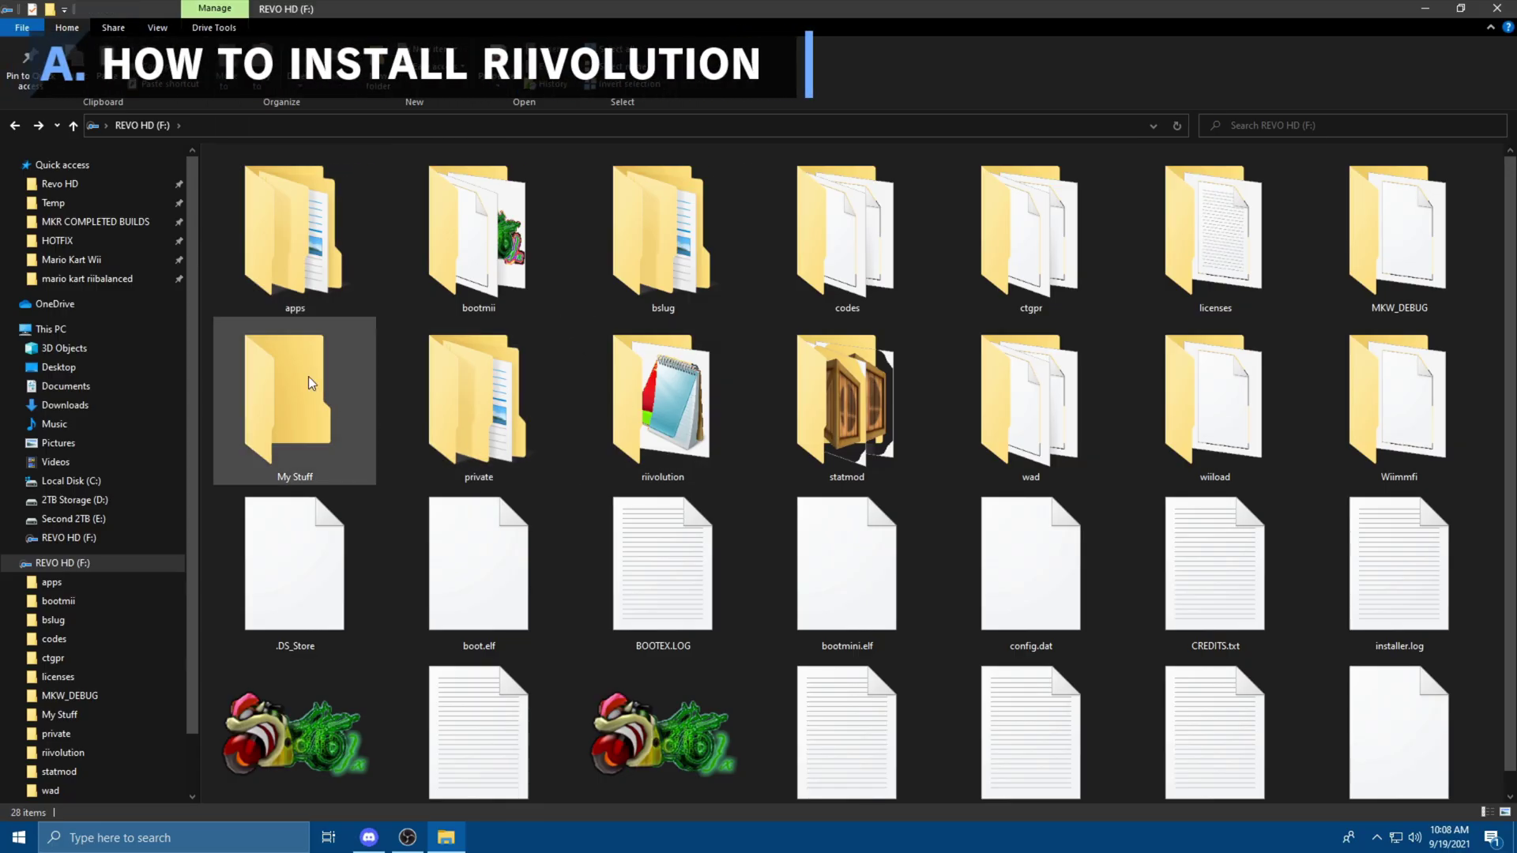
Download riivolution.zip (v1.06) from the rvlution.net archive page into Downloads
click(335, 288)
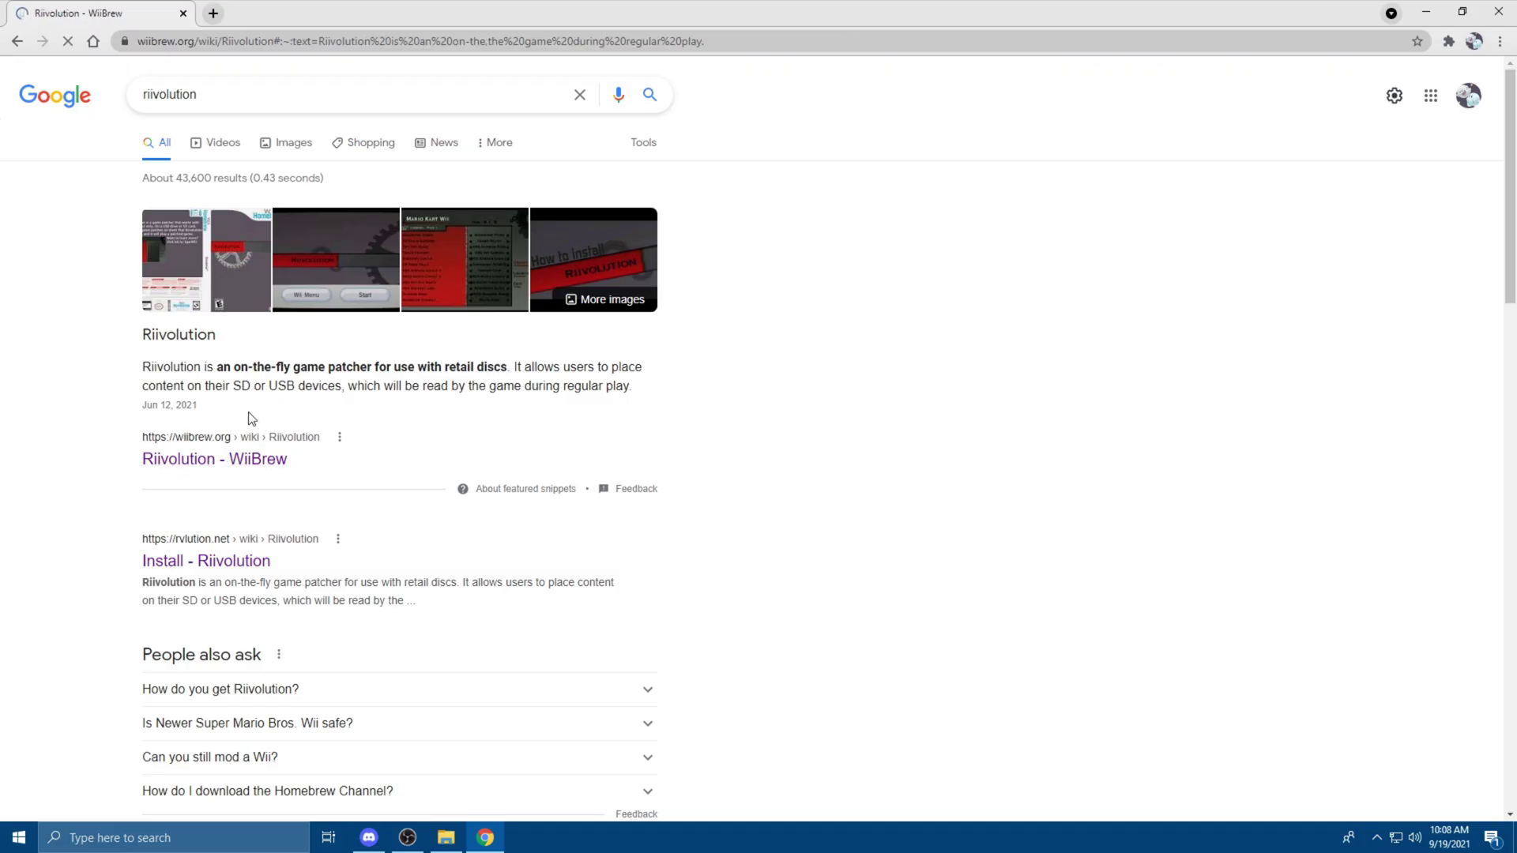
click(1359, 429)
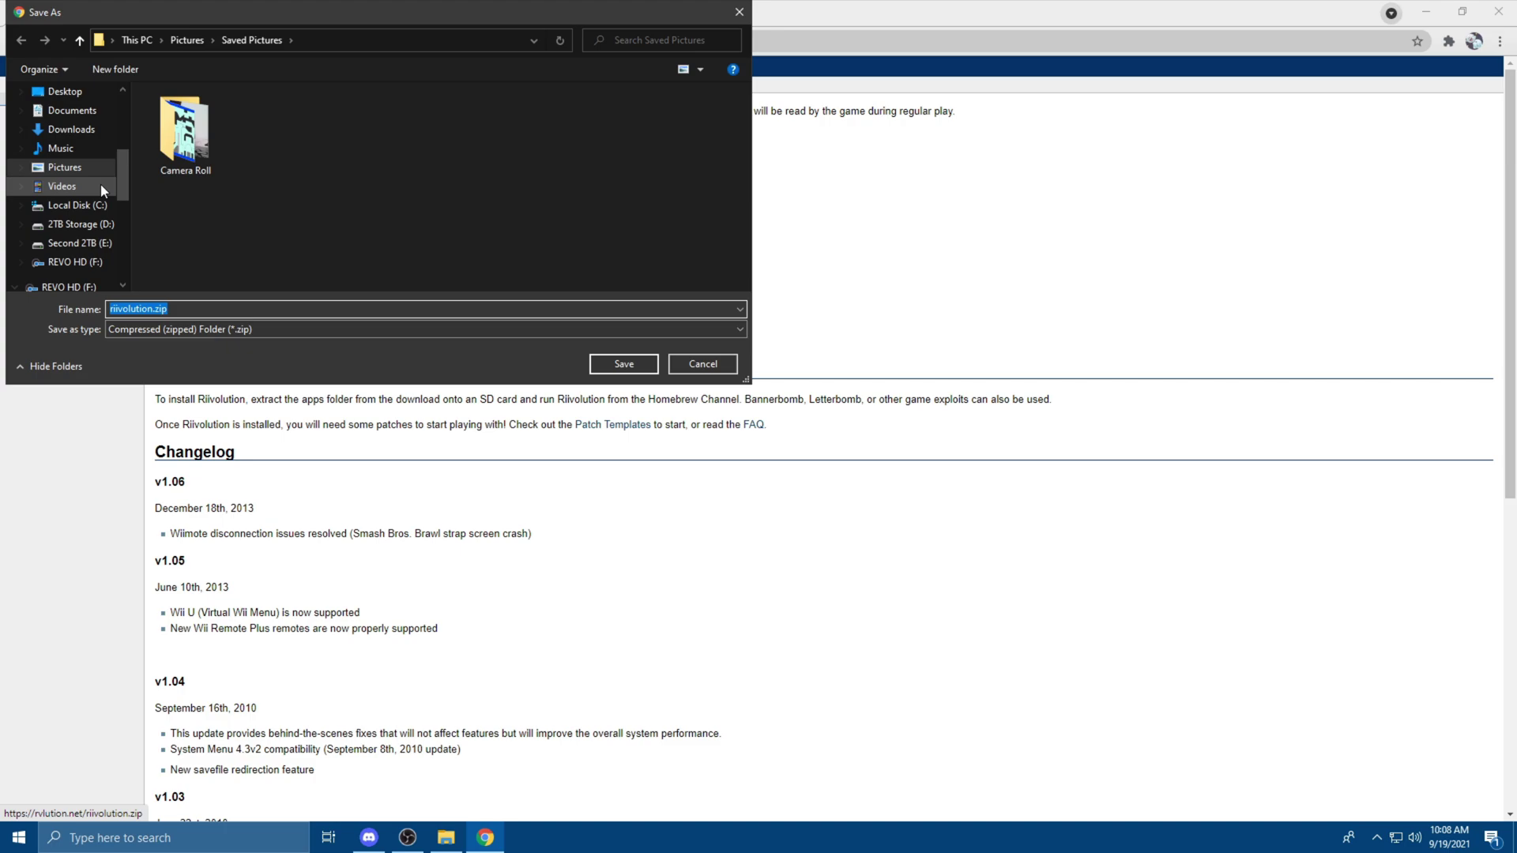
click(71, 128)
click(610, 368)
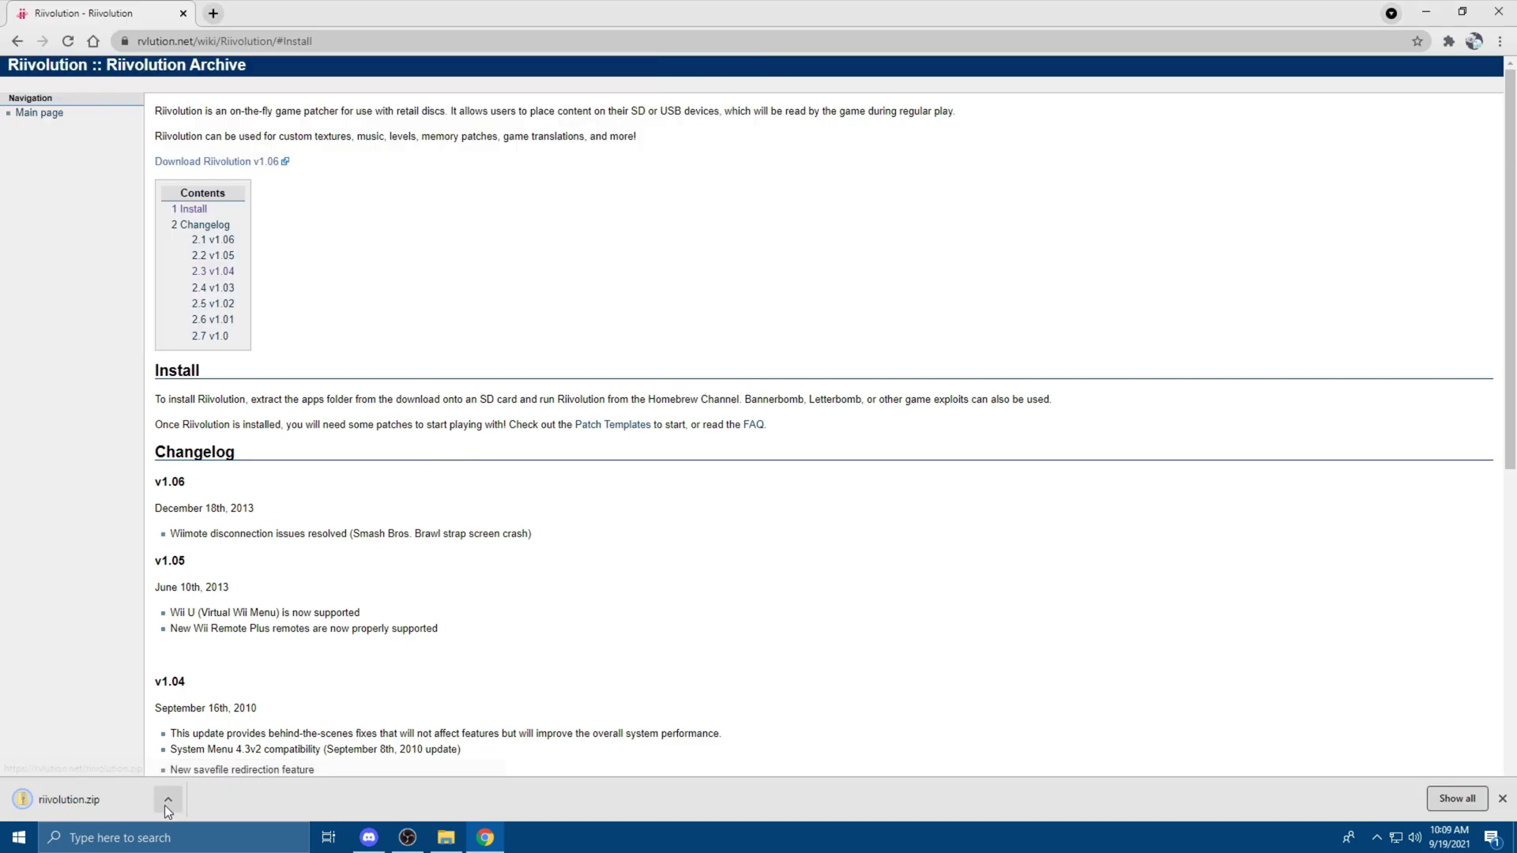
Copy the riivolution folder from the downloaded riivolution.zip
click(155, 801)
double_click(777, 431)
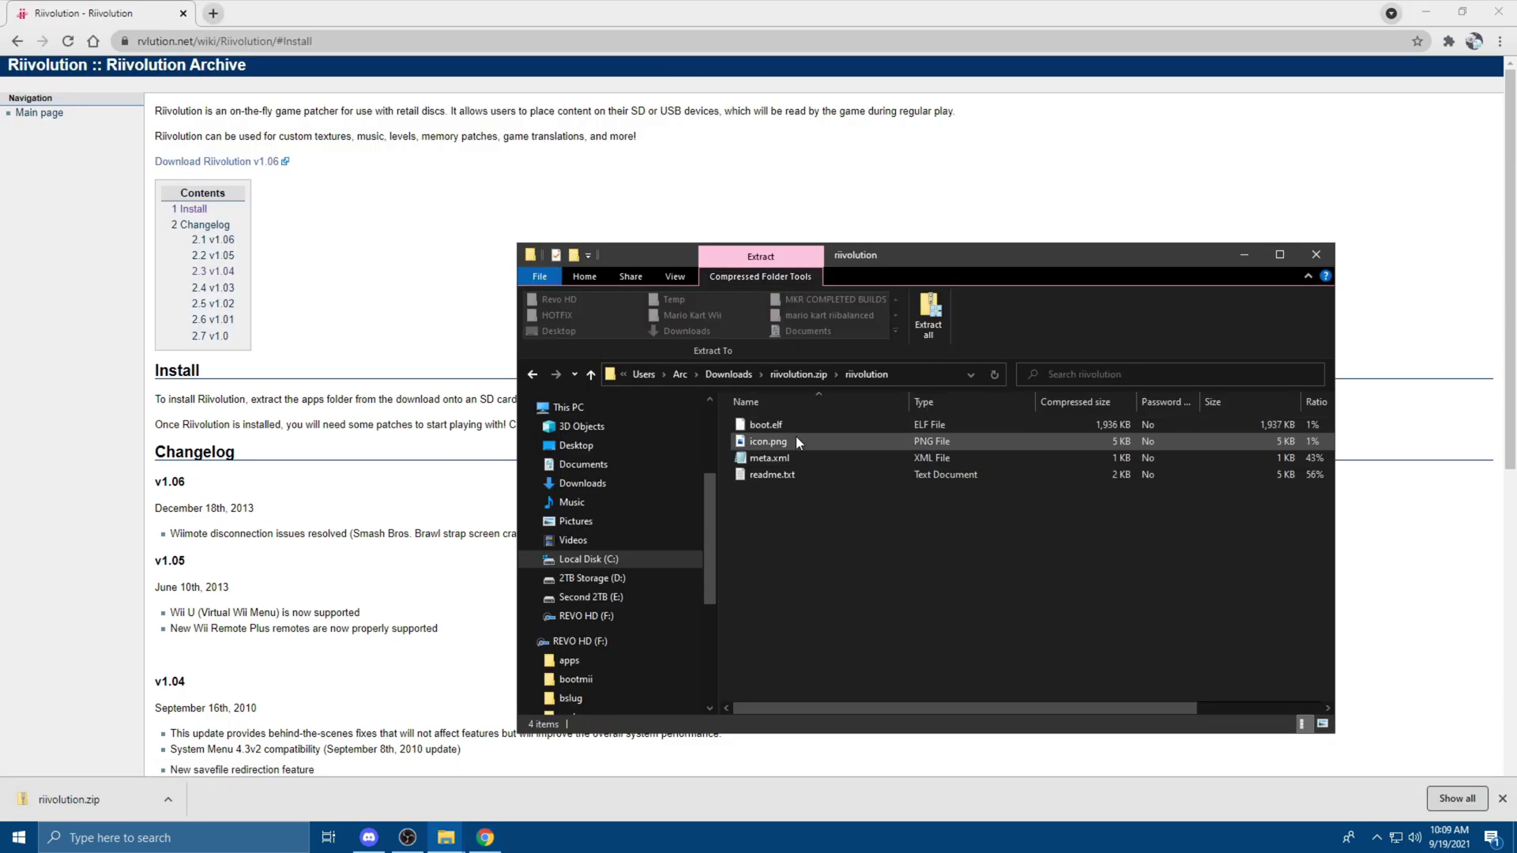
key(alt+Left)
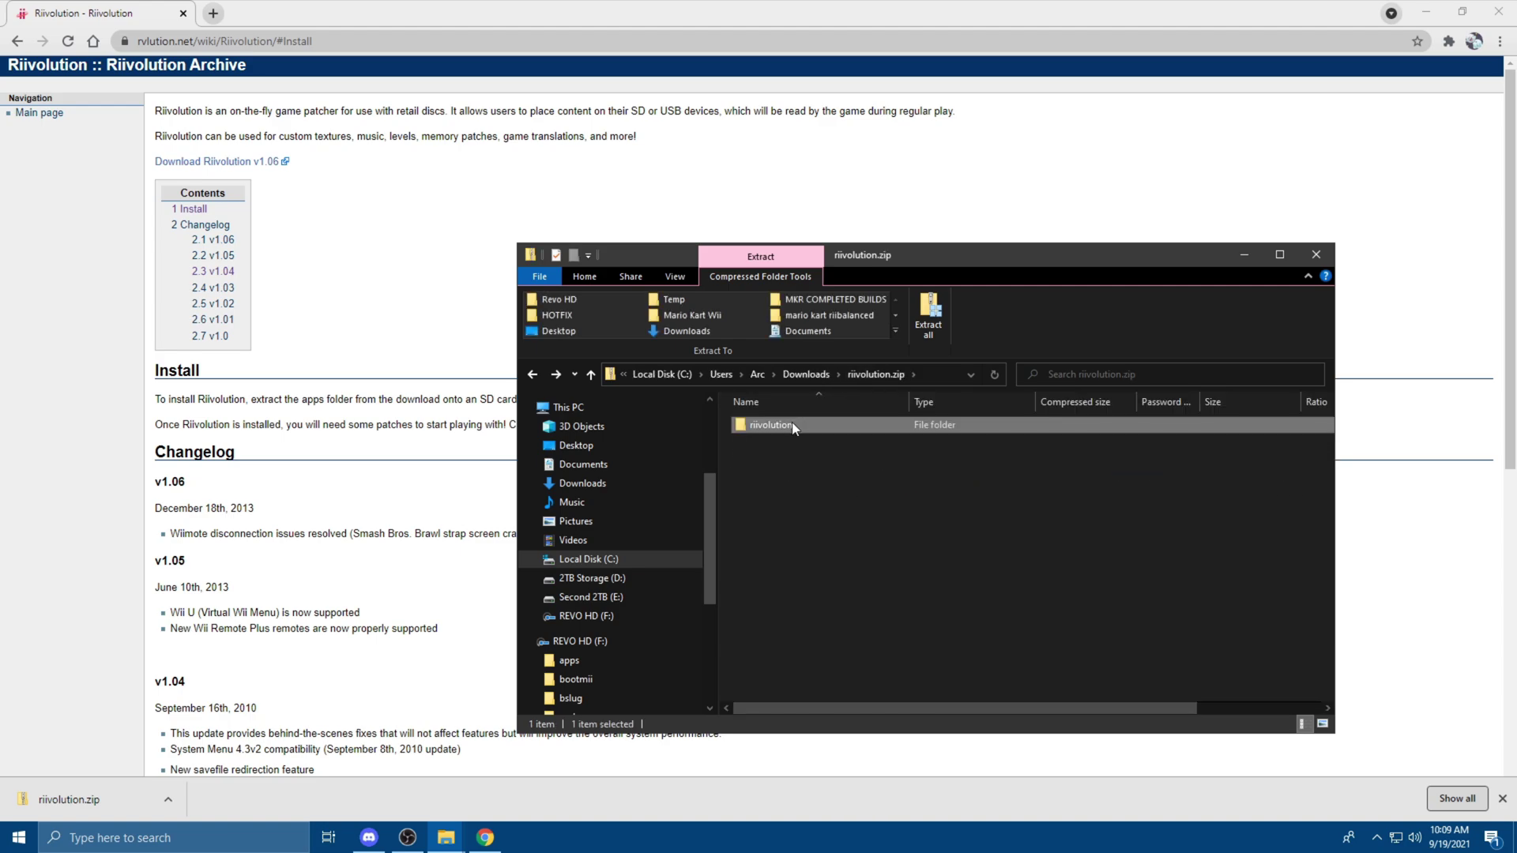
right_click(821, 421)
click(855, 490)
Paste riivolution into F:\apps, replacing the files with the same names
scroll(613, 572, down, 2)
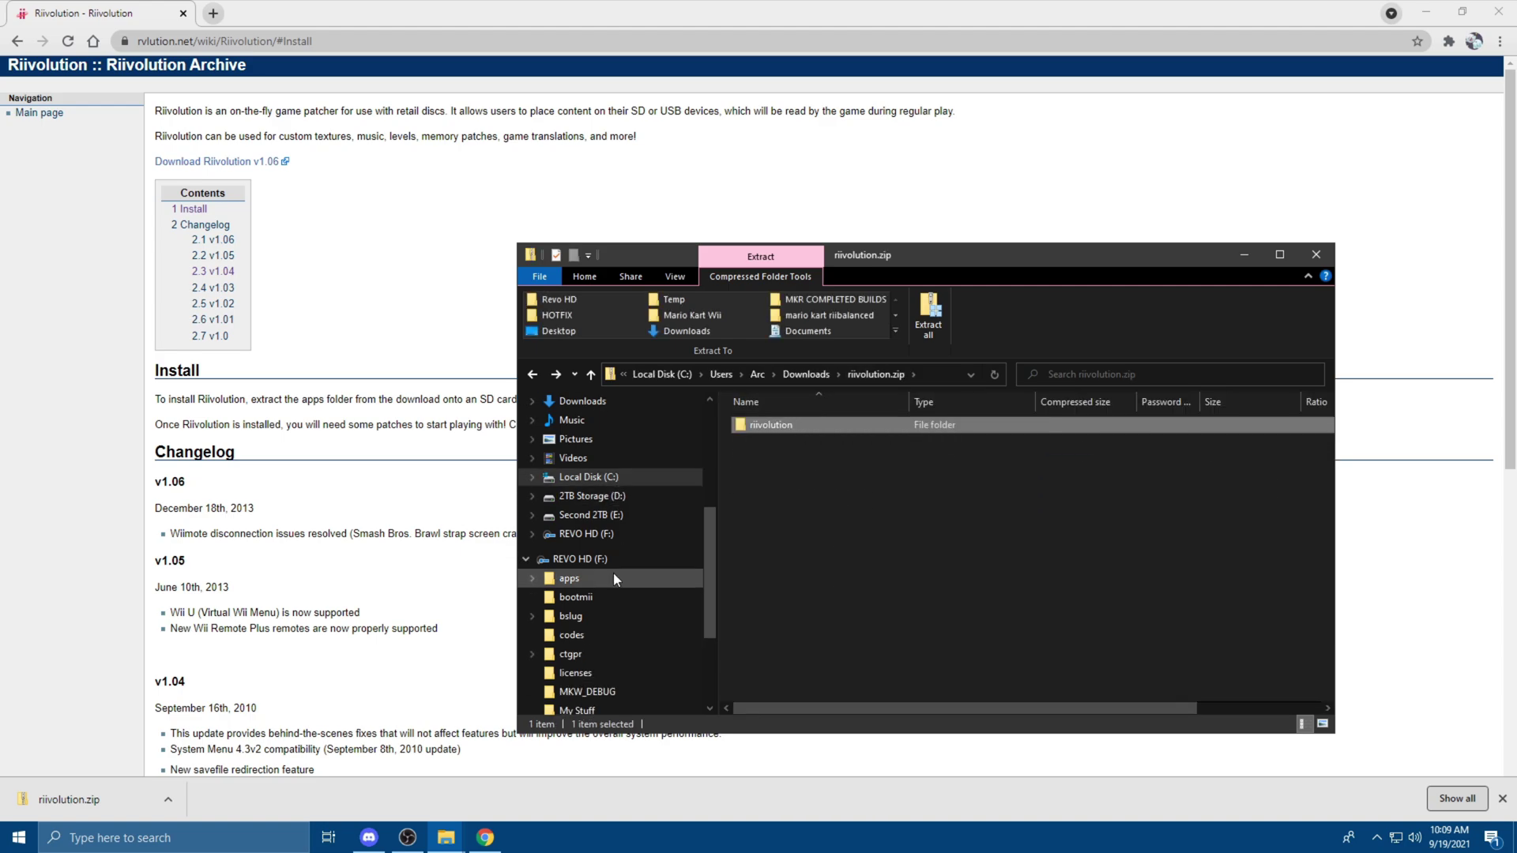
click(595, 578)
key(ctrl+v)
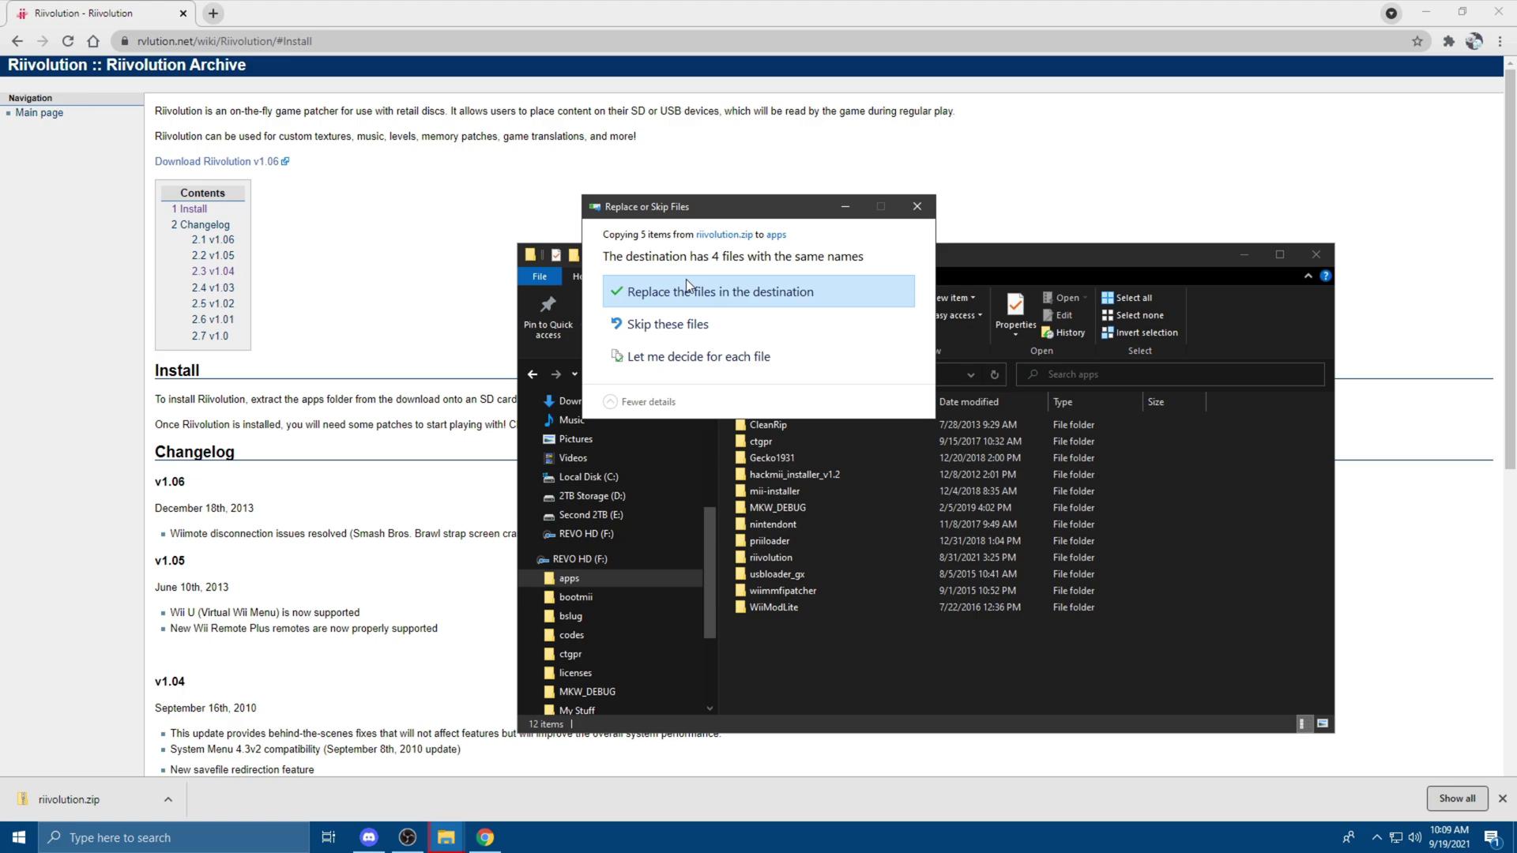
click(686, 278)
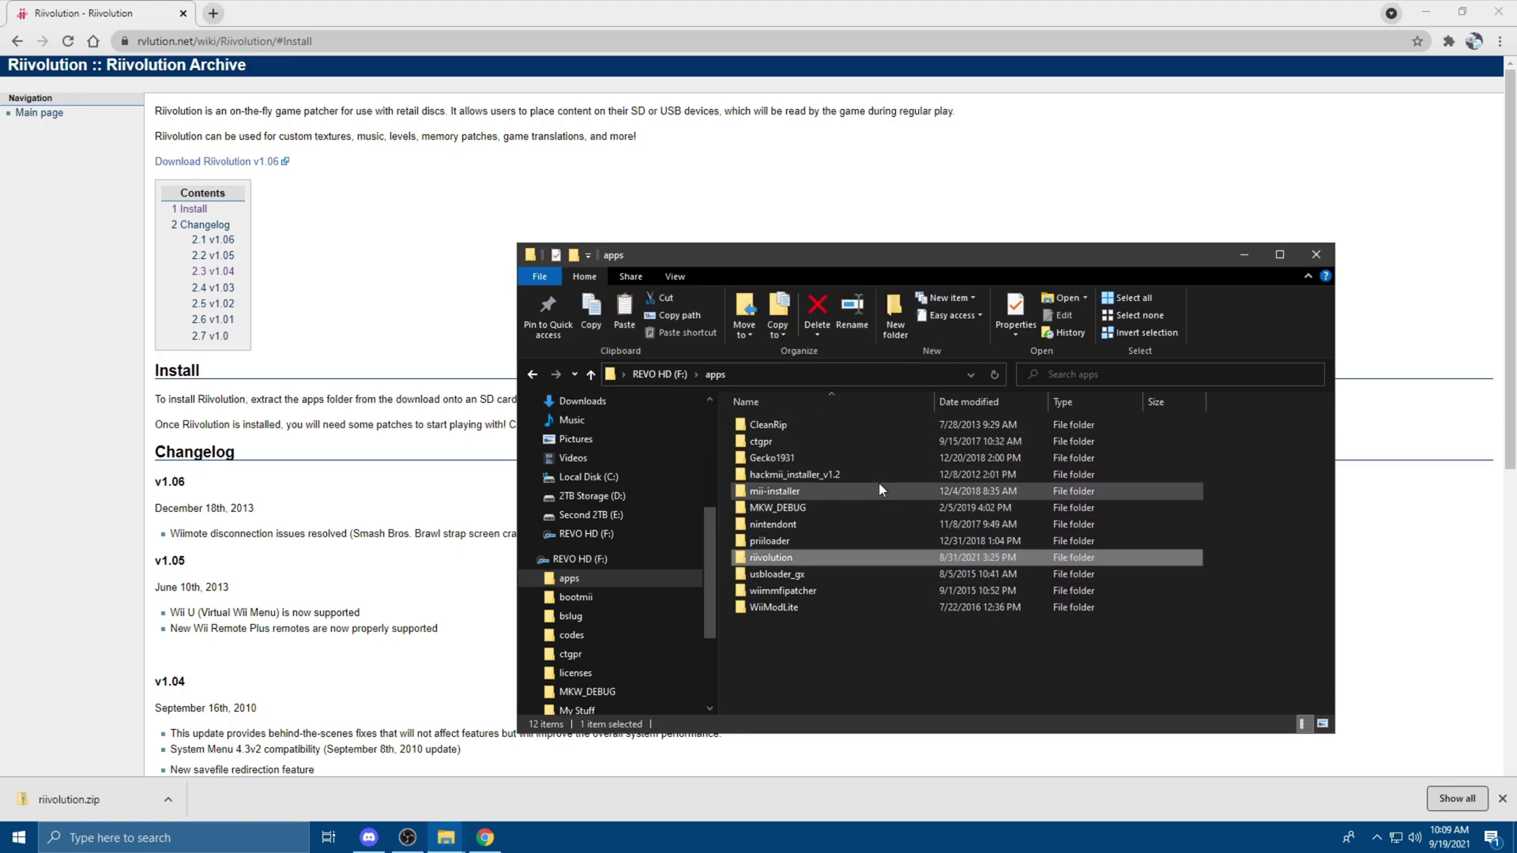
Check the apps folder contents, including riivolution's copied files
double_click(812, 566)
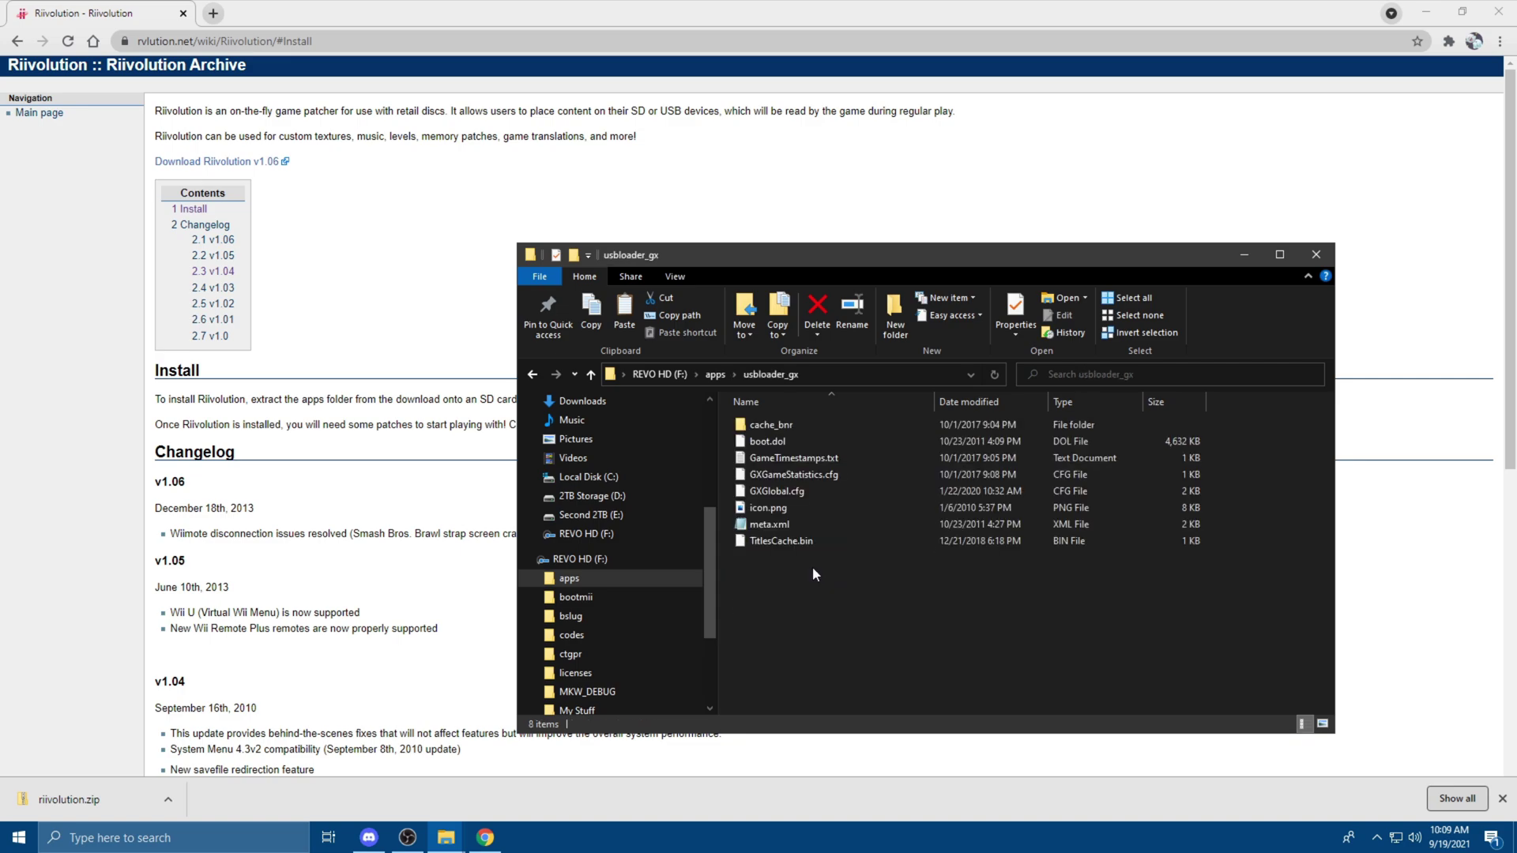
key(alt+Left)
double_click(819, 550)
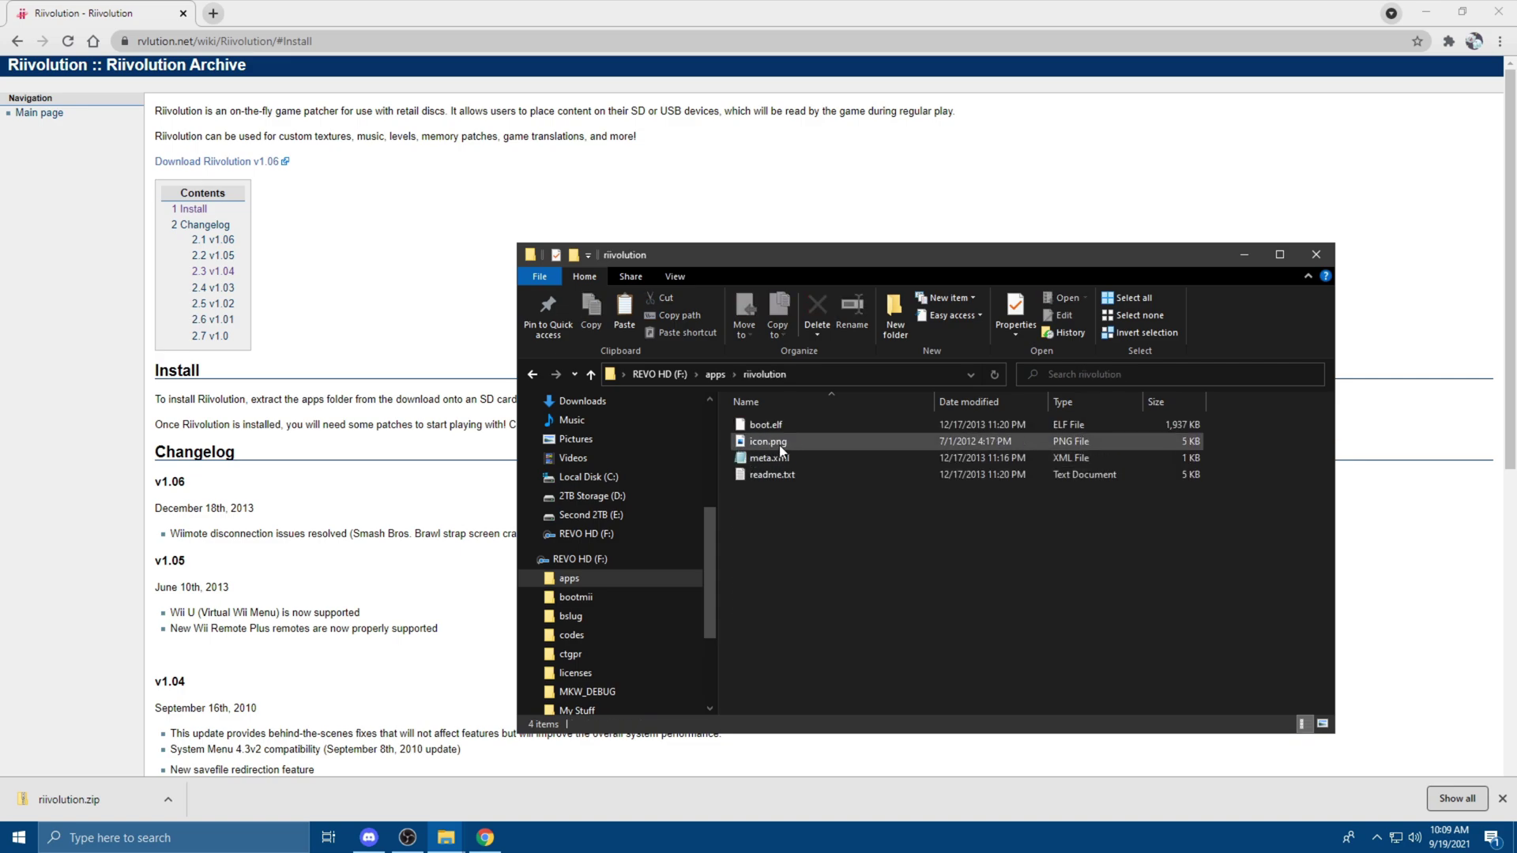
key(alt+Left)
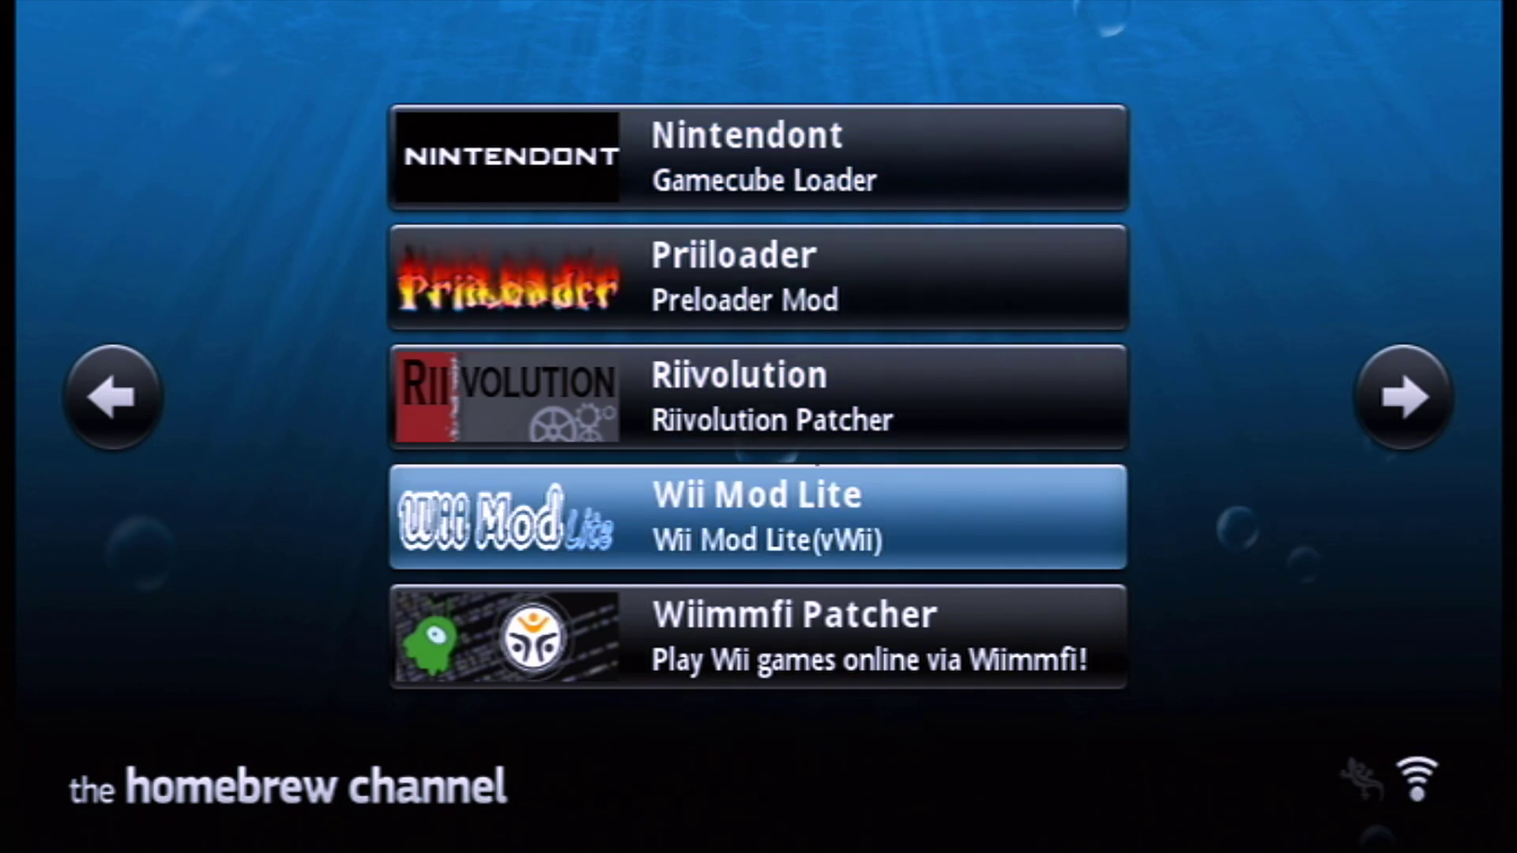
Select Riivolution in the Homebrew Channel list and open its details to load it
key(Up)
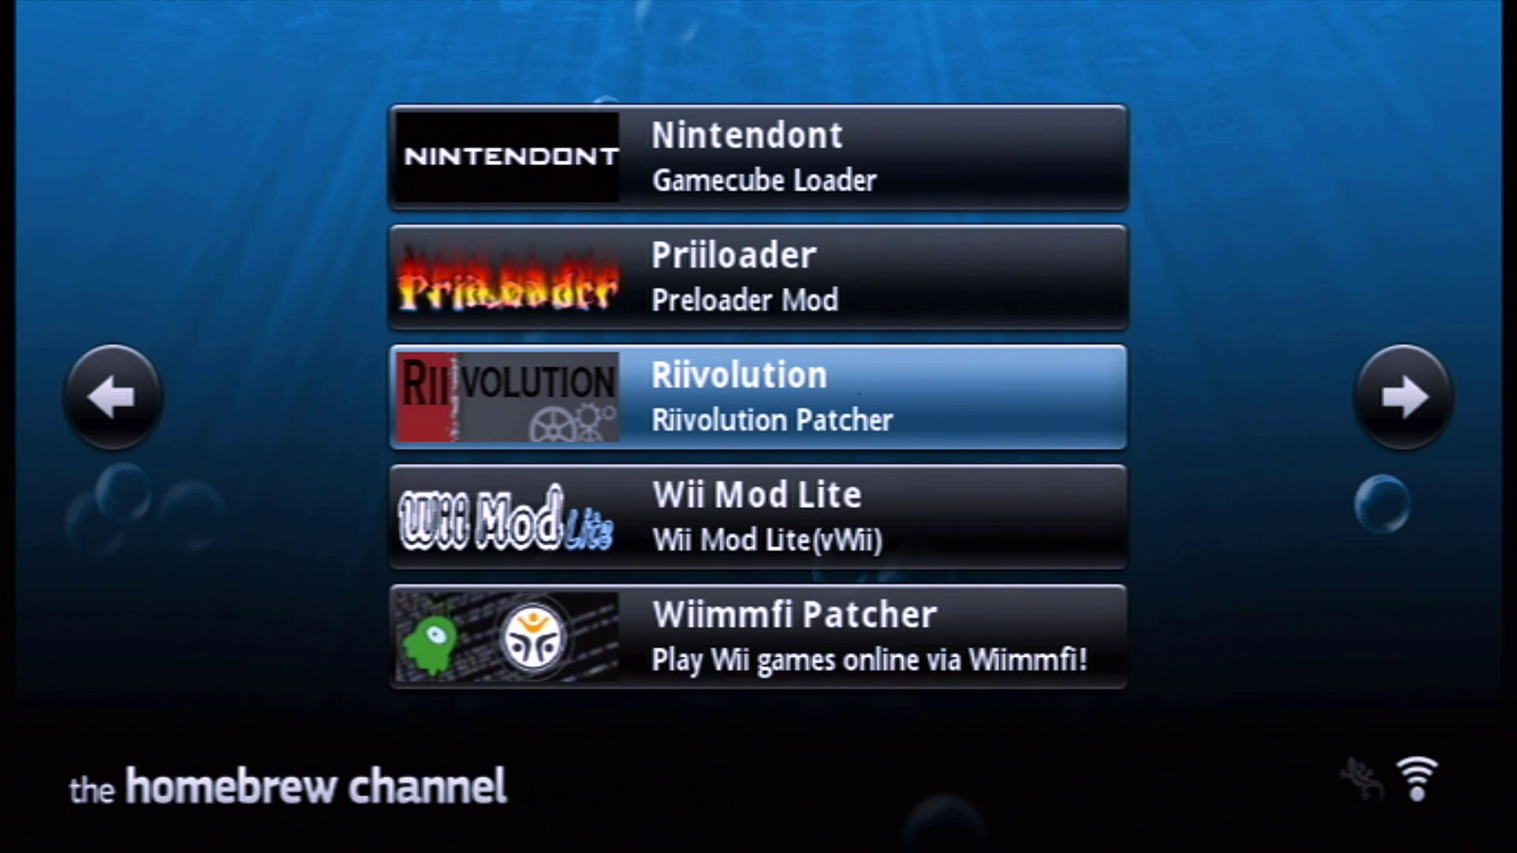
key(Return)
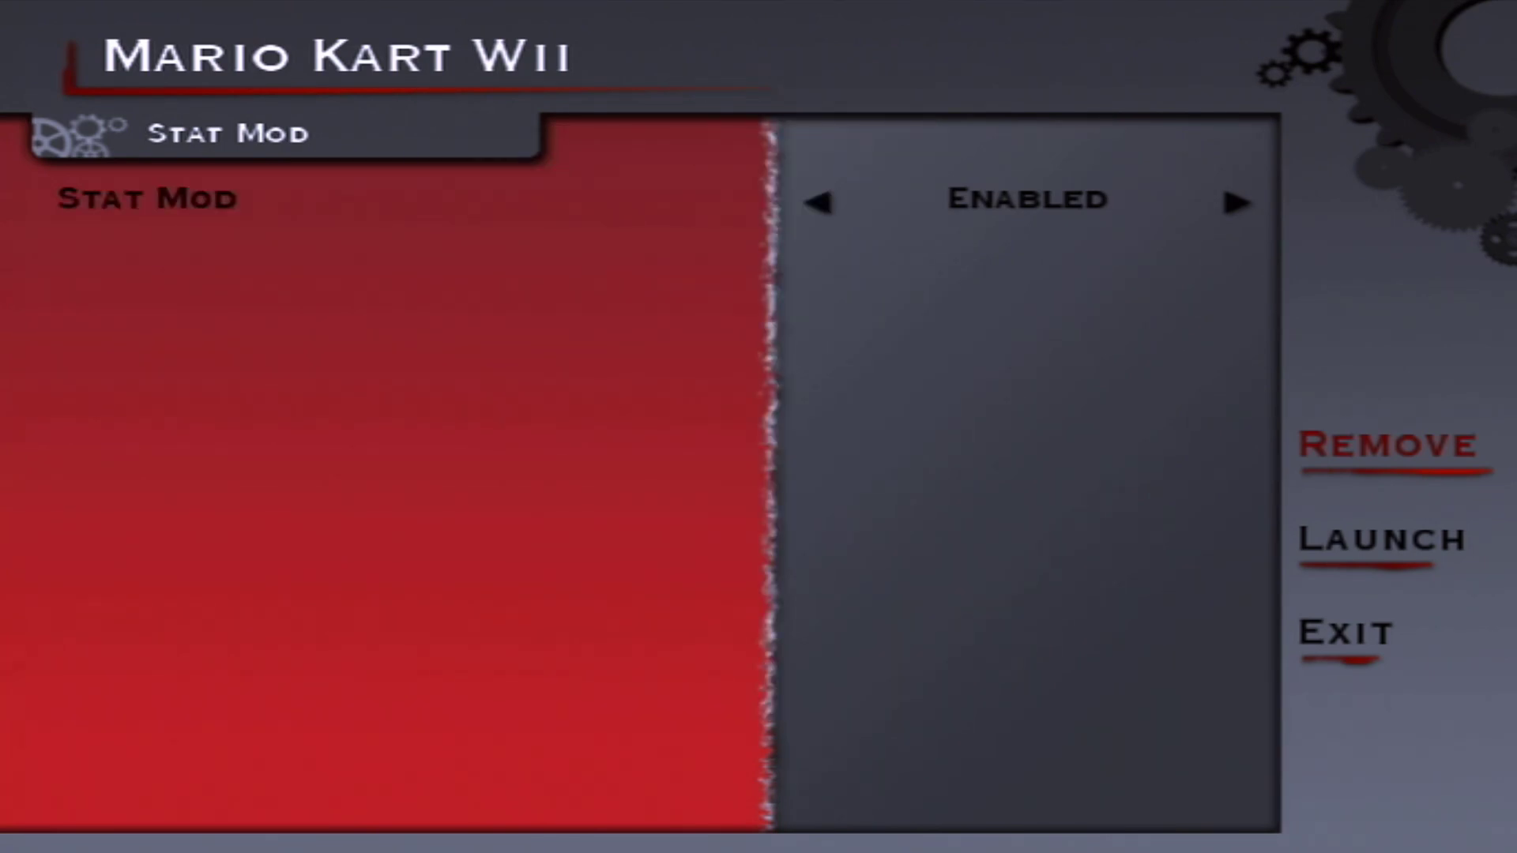
Launch Mario Kart Wii from Riivolution with Stat Mod Enabled
key(Return)
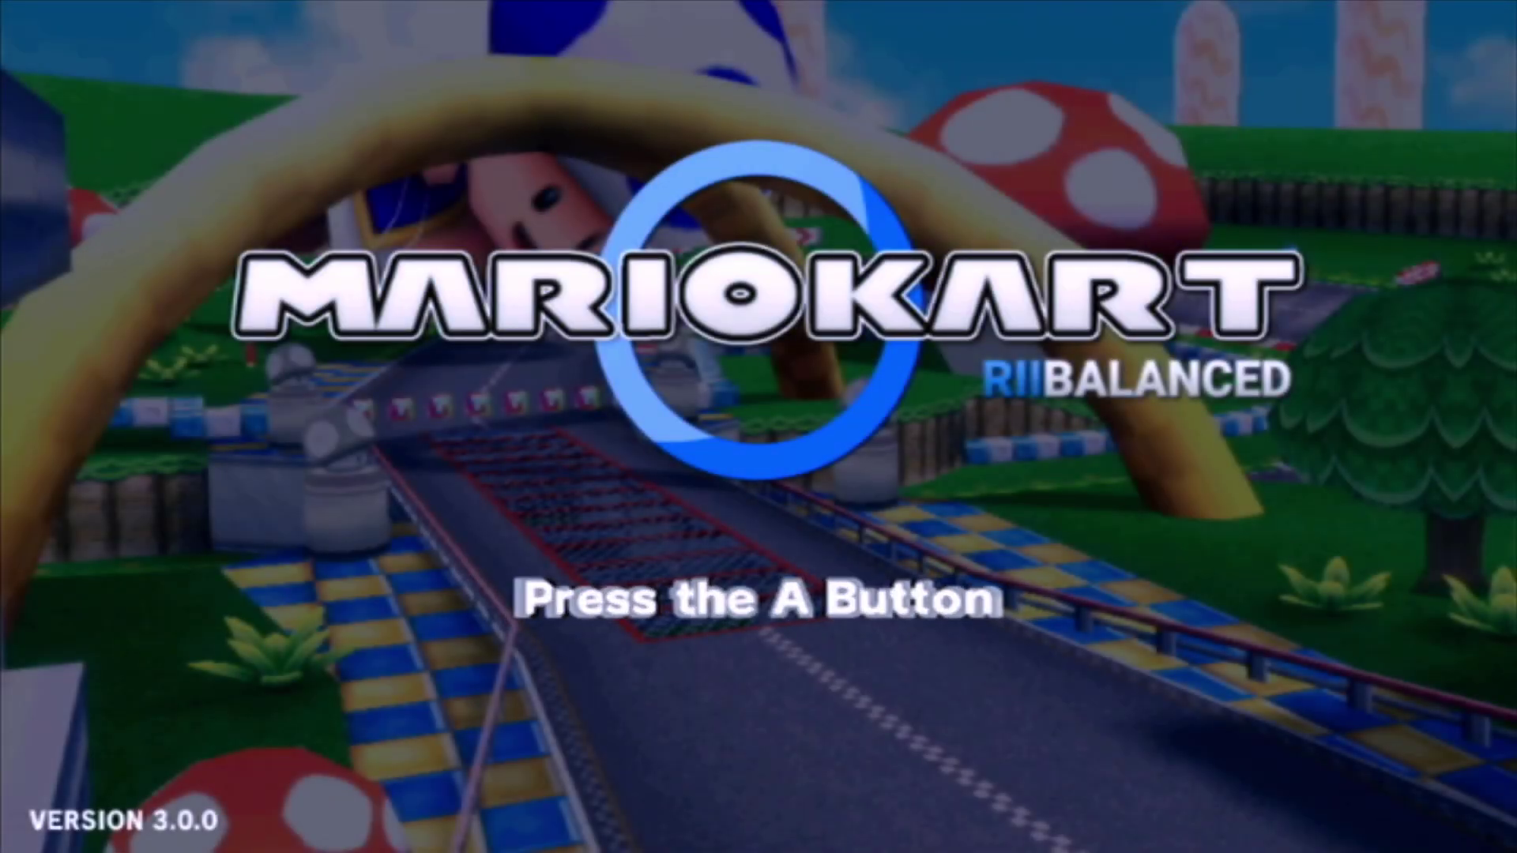
Pick the second license, join Wiimmfi 1 Player, then back out from Regional to the WFC menu
key(Return)
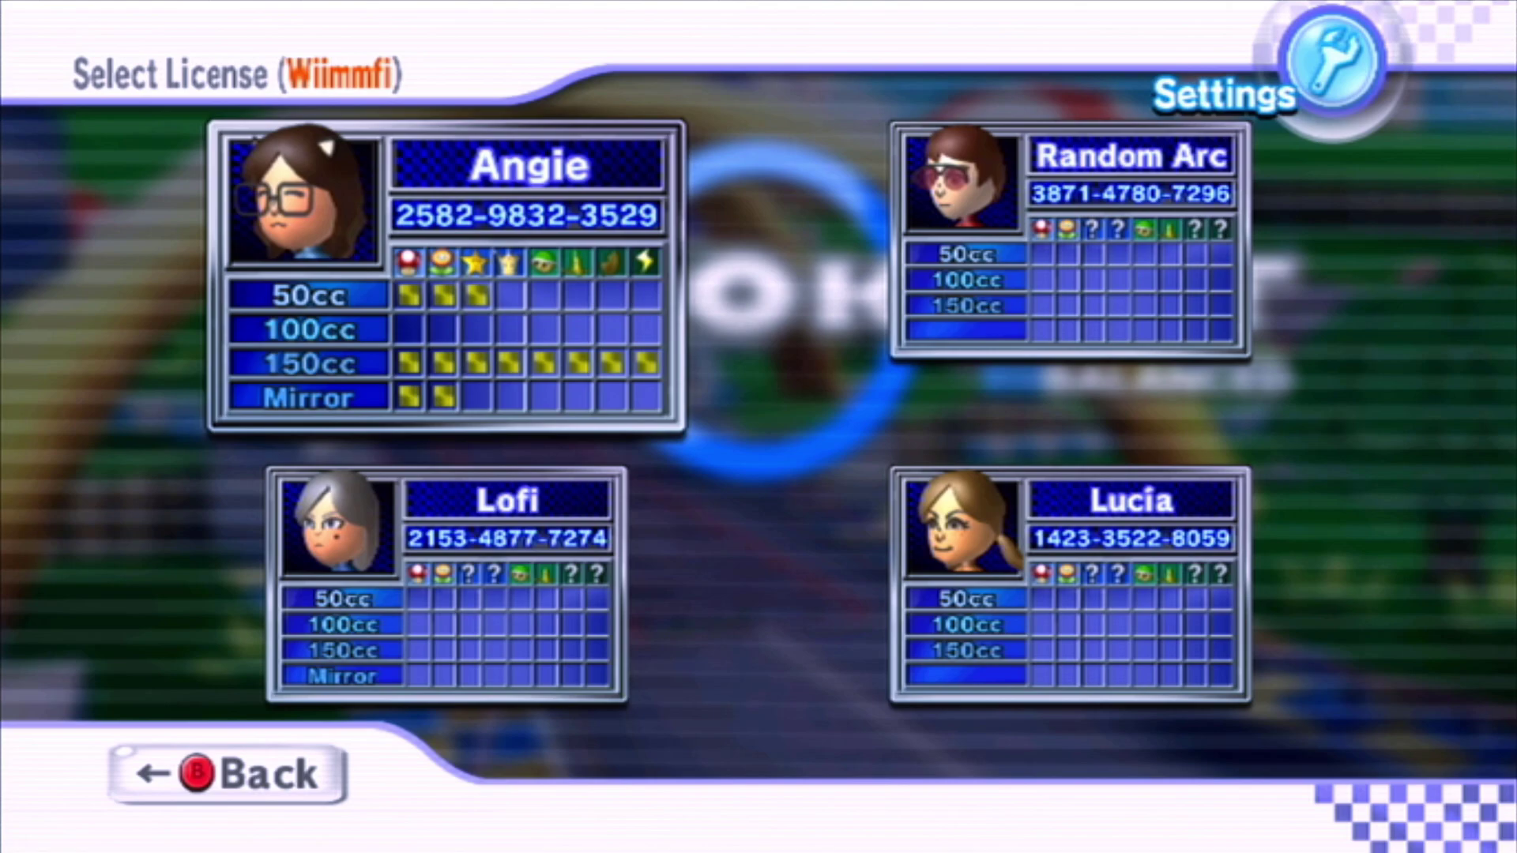
key(Right)
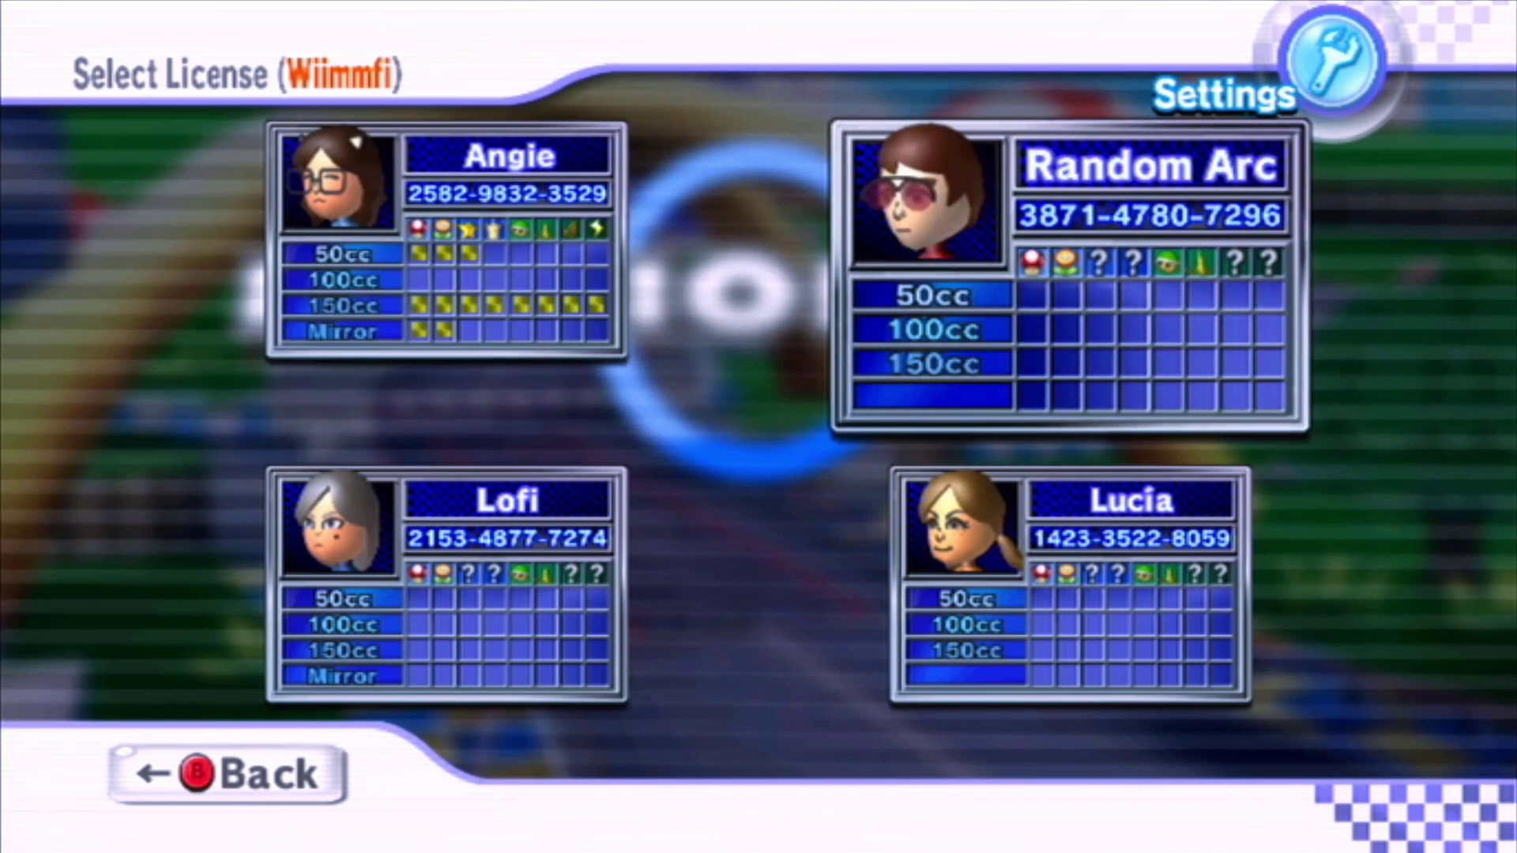
key(Return)
key(Down)
key(Return)
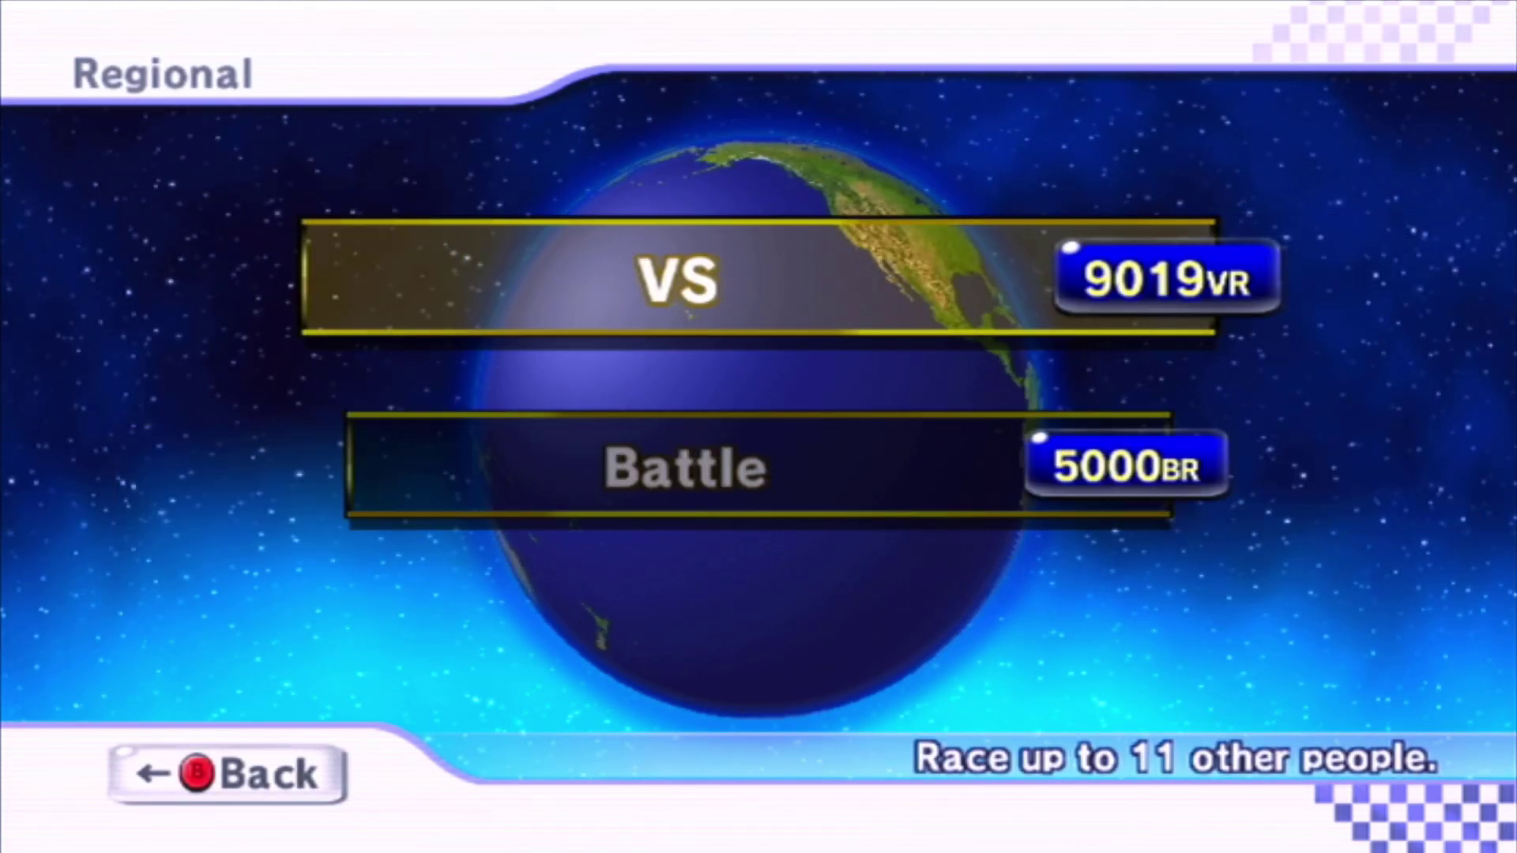
key(Escape)
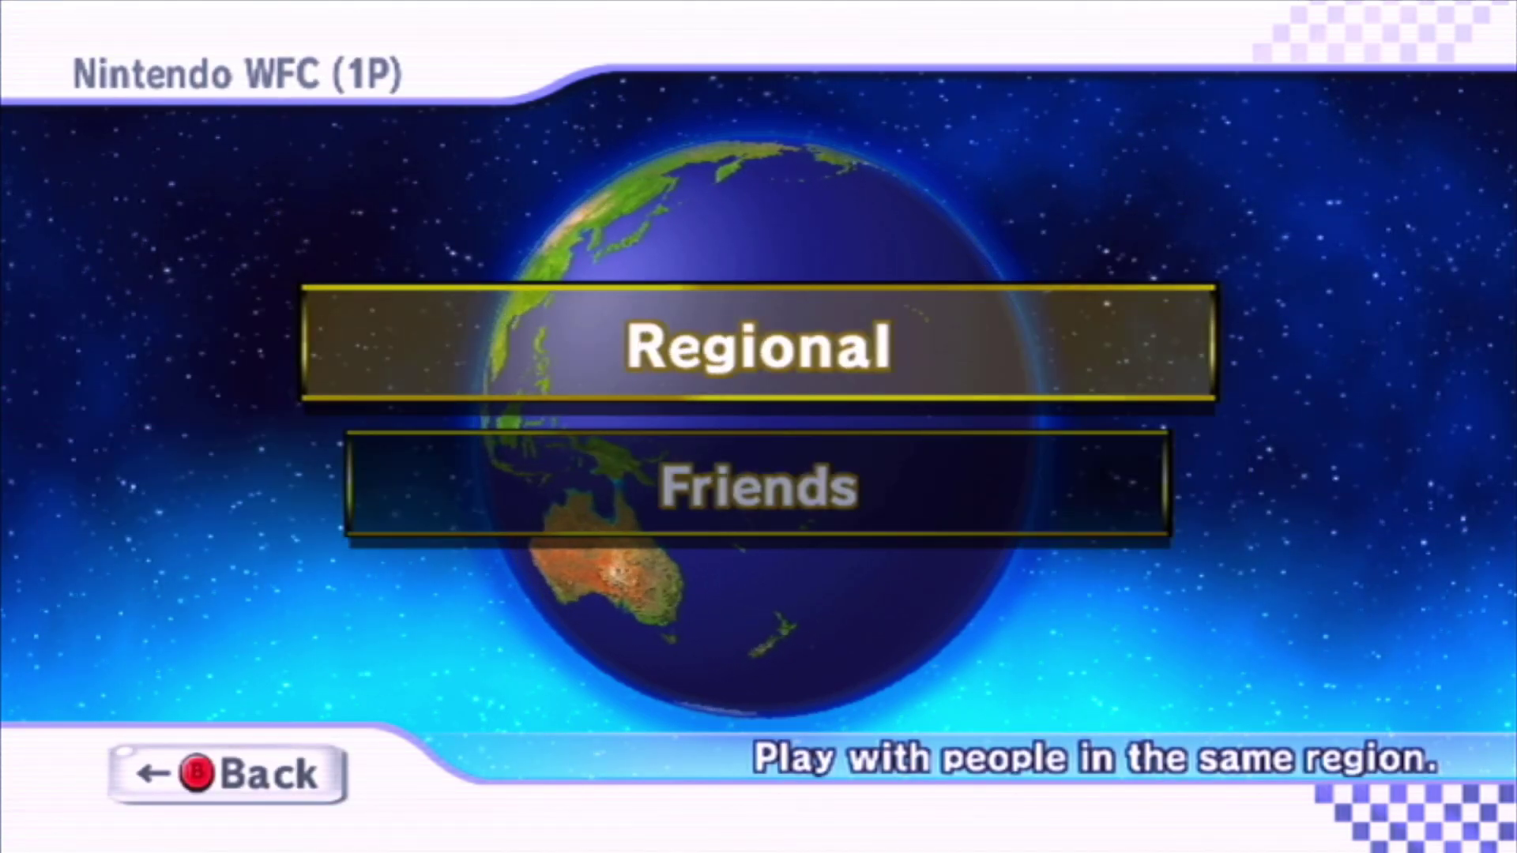